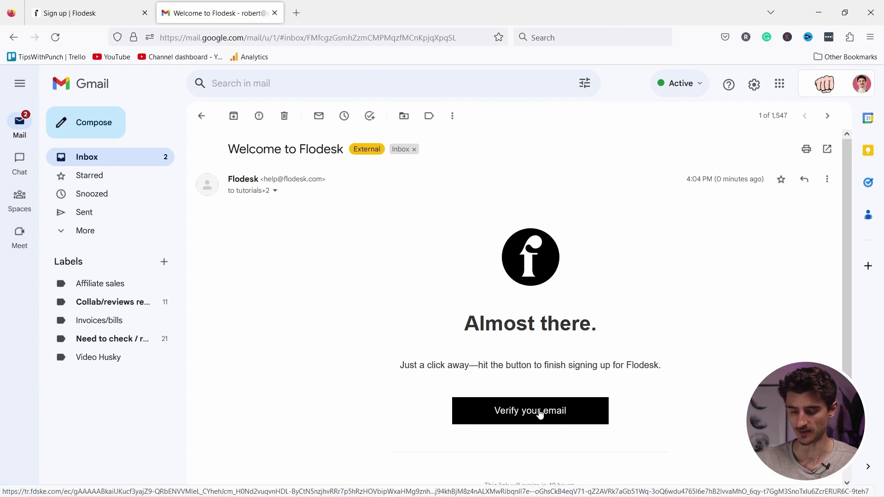
Open the Verify your email link in the Welcome to Flodesk email to reach the login page.
click(528, 412)
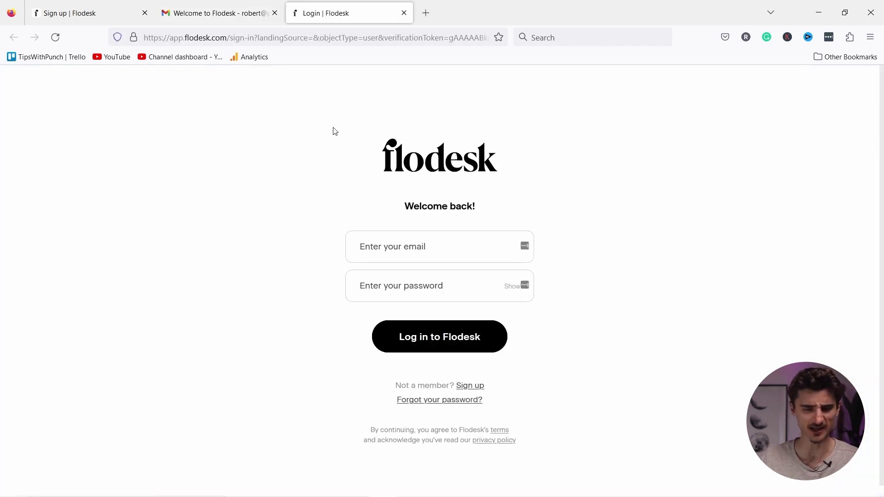
Log in to Flodesk with the saved account email and password.
click(402, 291)
key(ctrl+v)
click(408, 249)
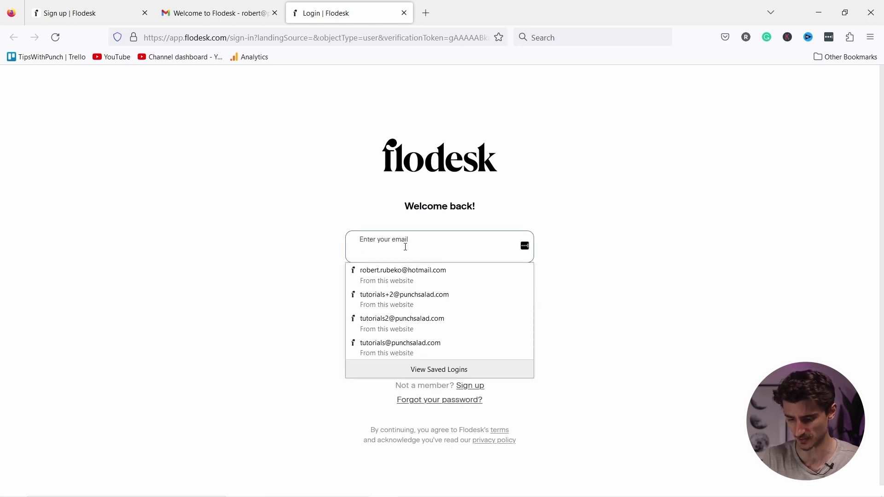
click(404, 299)
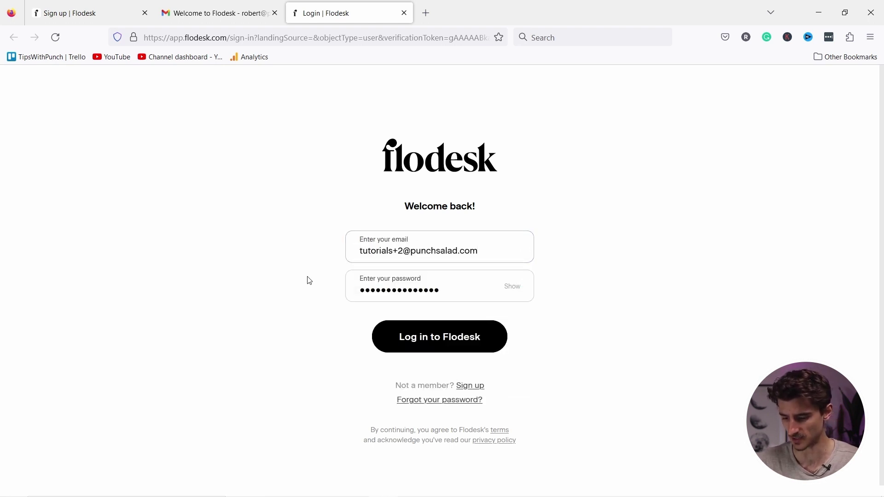
click(430, 343)
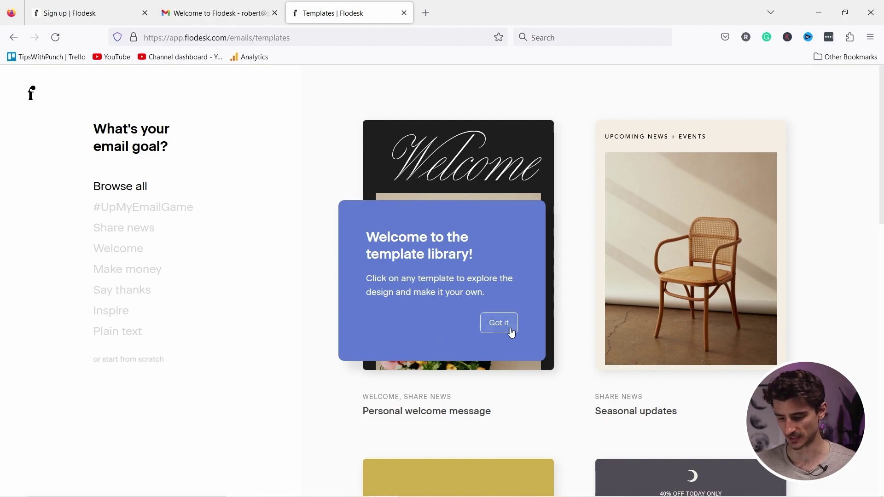
Dismiss the template library tip and go back to the Flodesk home page.
click(515, 325)
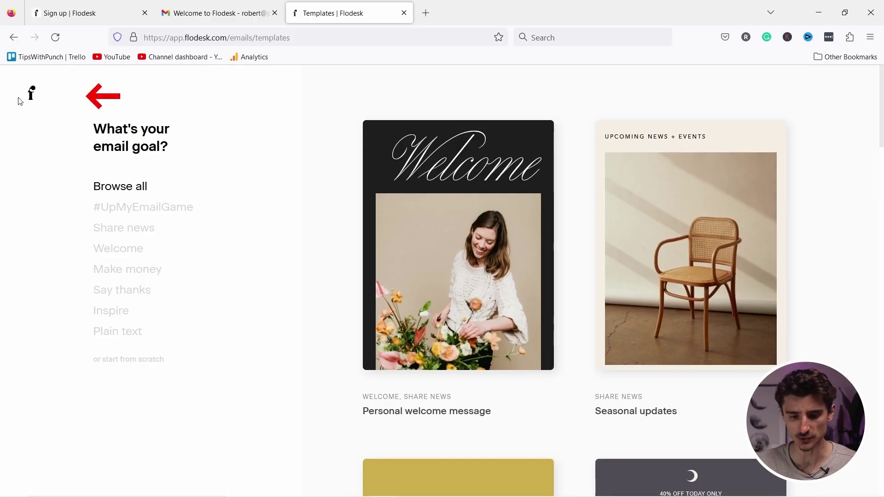
click(30, 94)
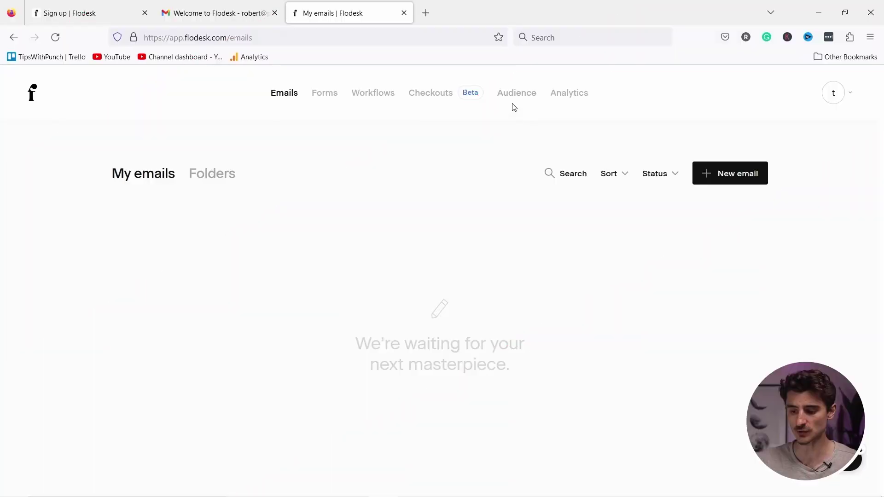
Open the Add an individual subscriber form from the Audience page.
click(511, 99)
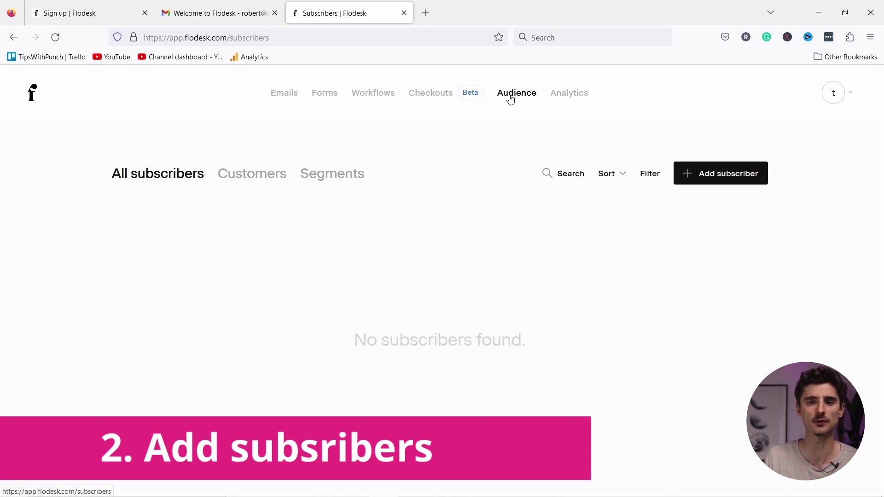
click(729, 182)
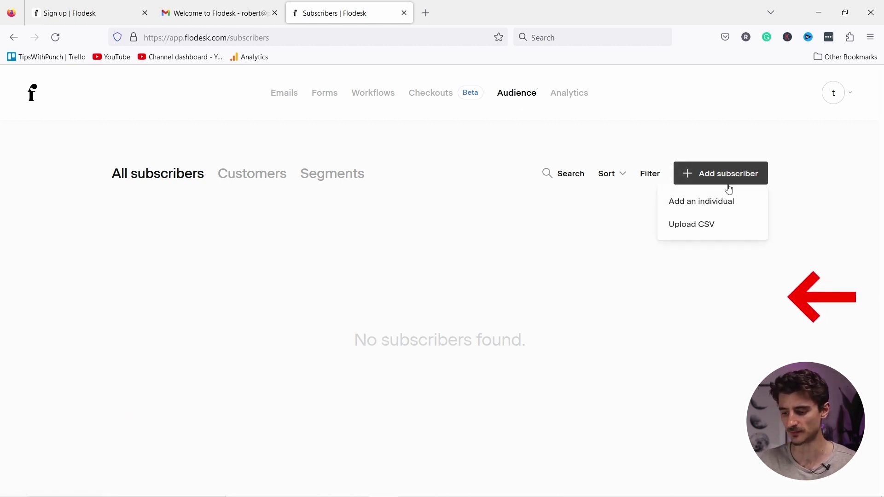
click(702, 202)
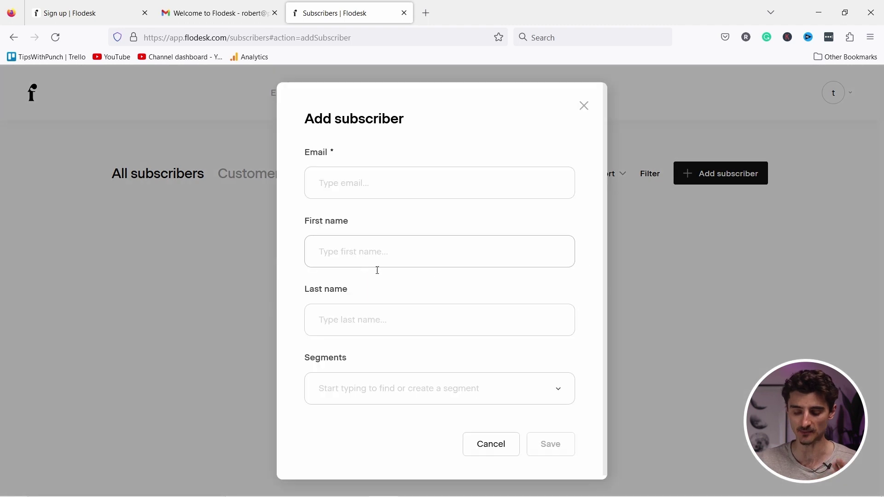
Enter the subscriber's email, first name and last name, and save them.
click(343, 184)
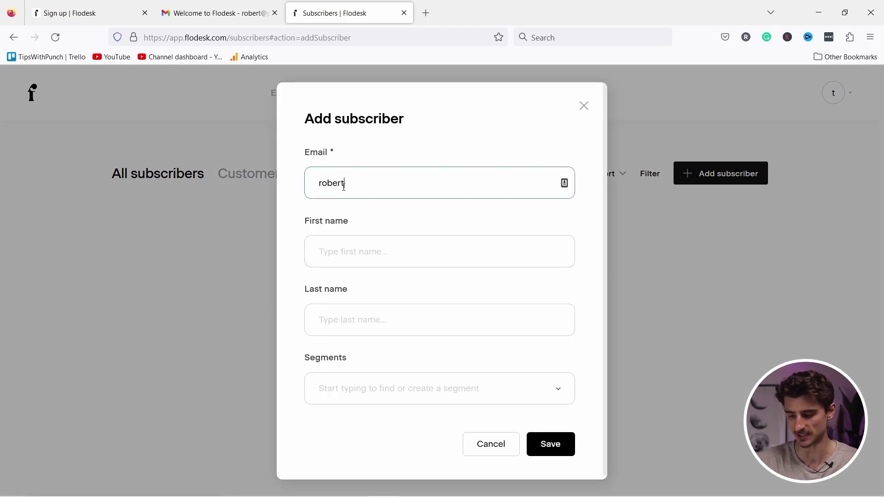
key(Tab)
text(Robert)
key(Tab)
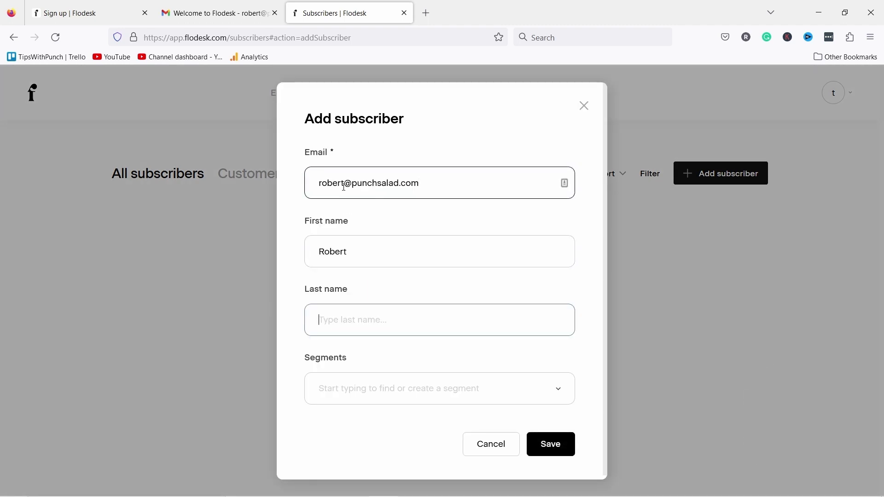
click(420, 383)
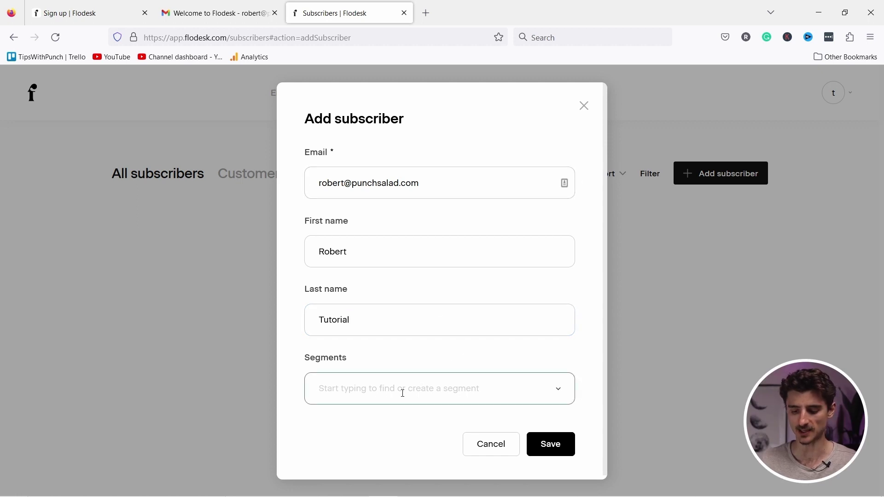
click(550, 443)
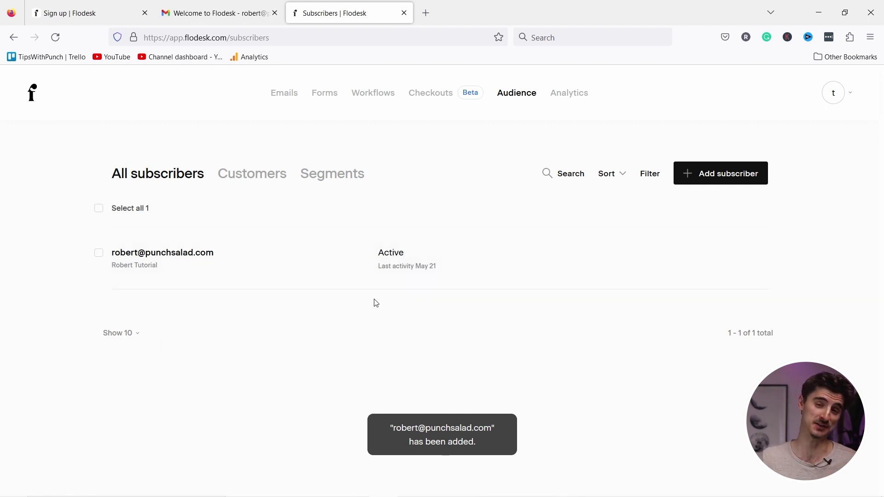
click(718, 174)
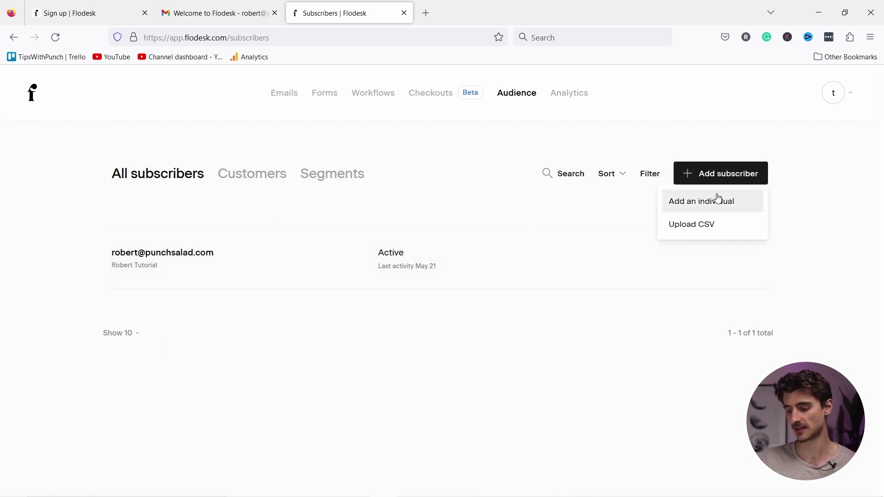
Open the Upload CSV import page and download the sample CSV file.
click(695, 229)
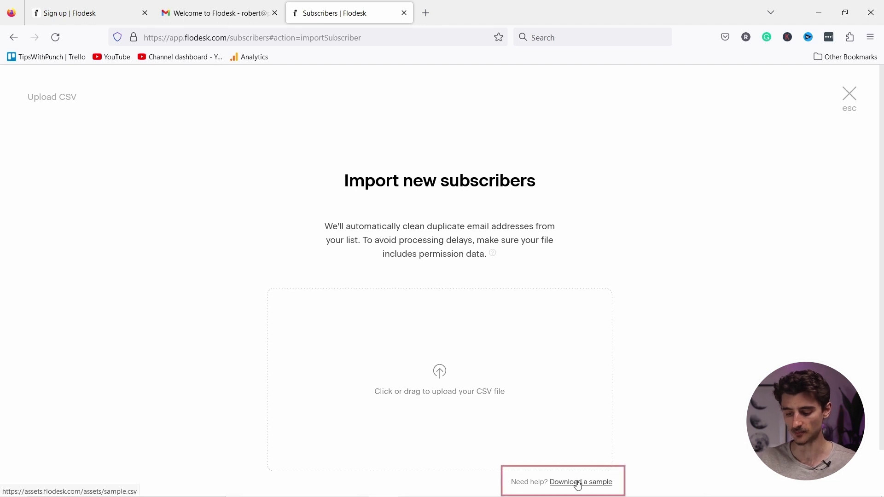
scroll(570, 481, down, 2)
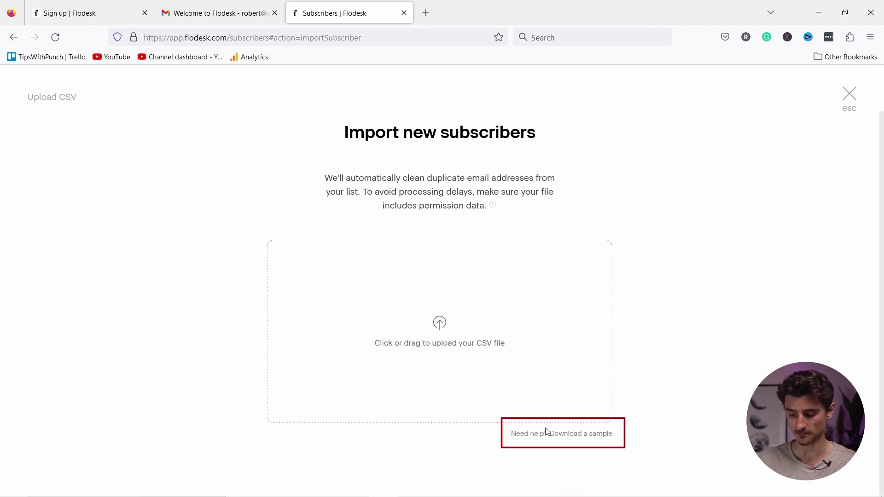
click(603, 441)
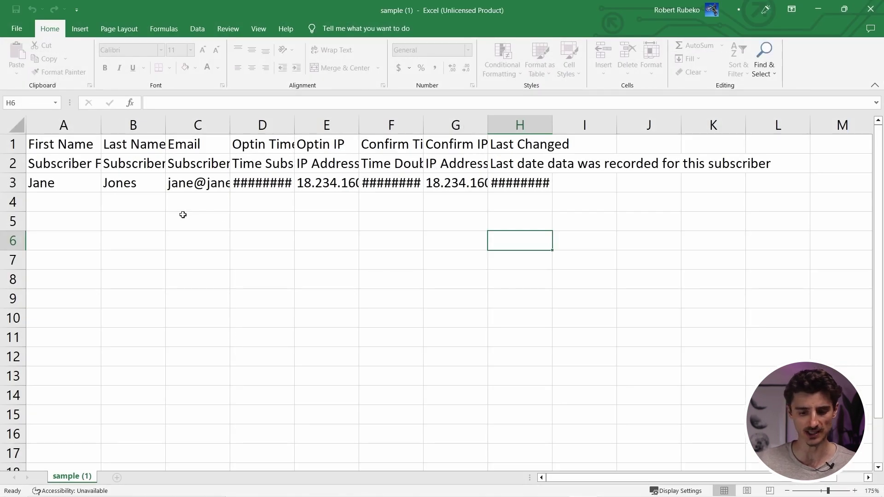
click(194, 226)
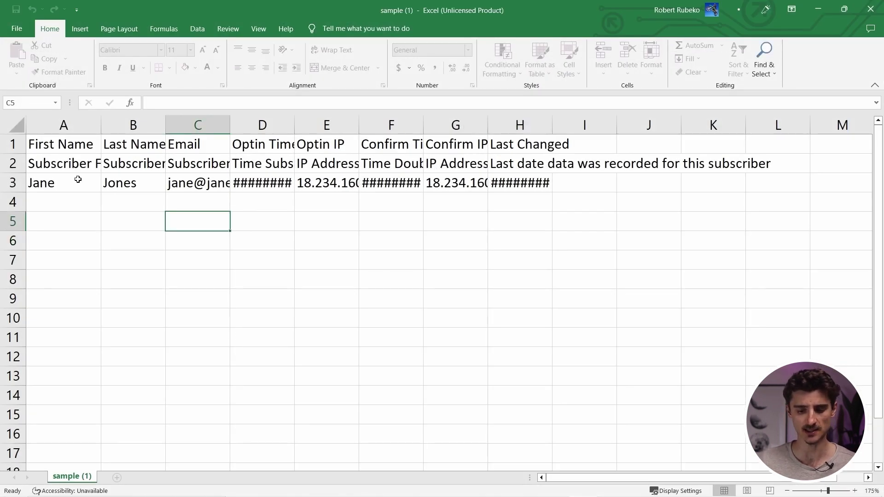
click(74, 191)
click(119, 186)
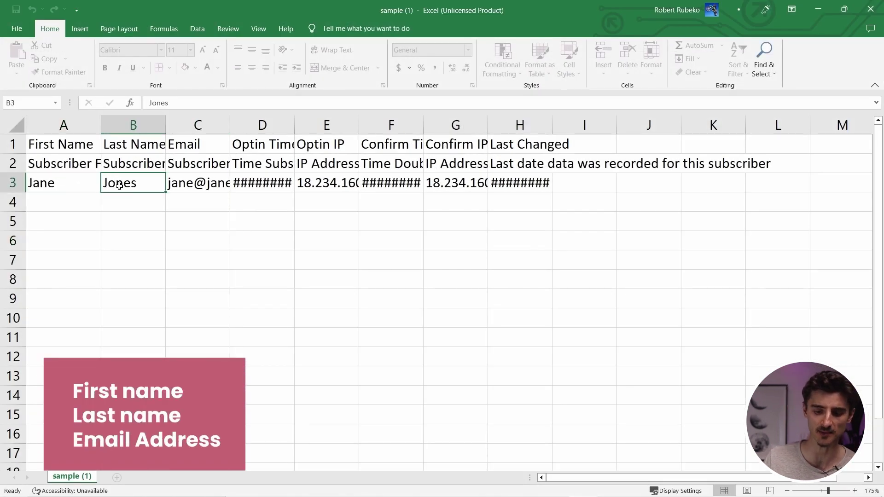
click(209, 187)
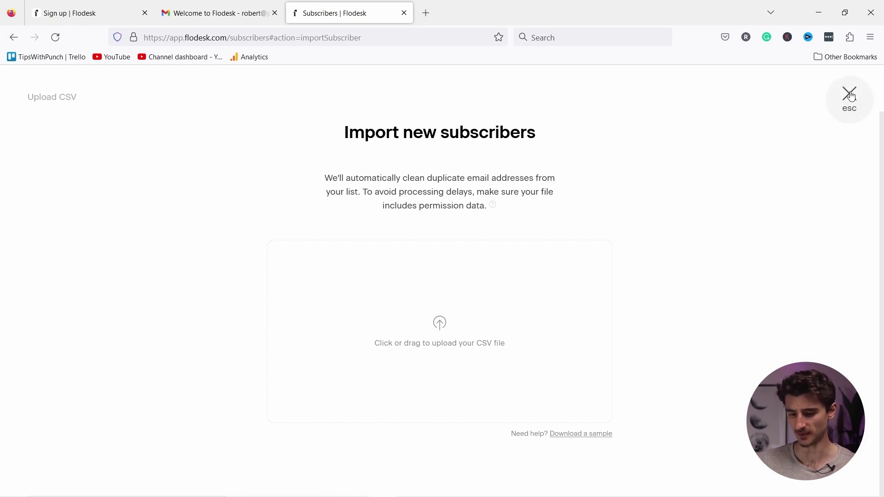
Close the subscriber import page and browse the email template library.
click(851, 96)
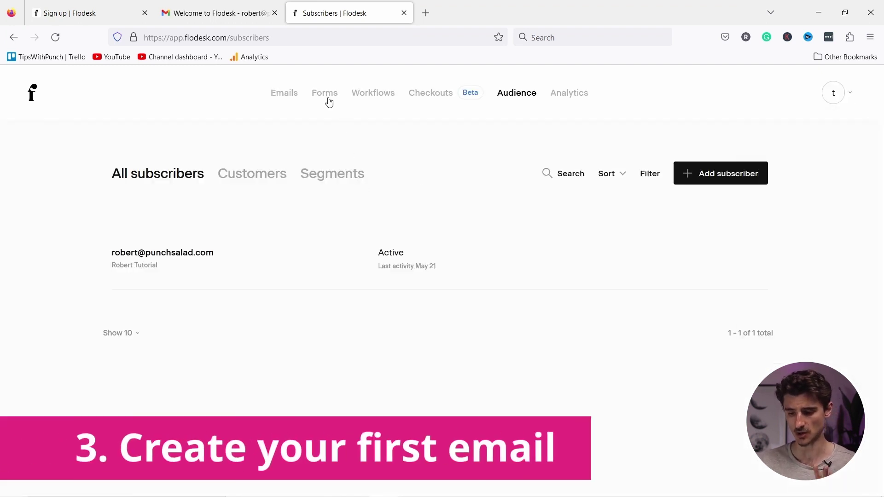
click(285, 95)
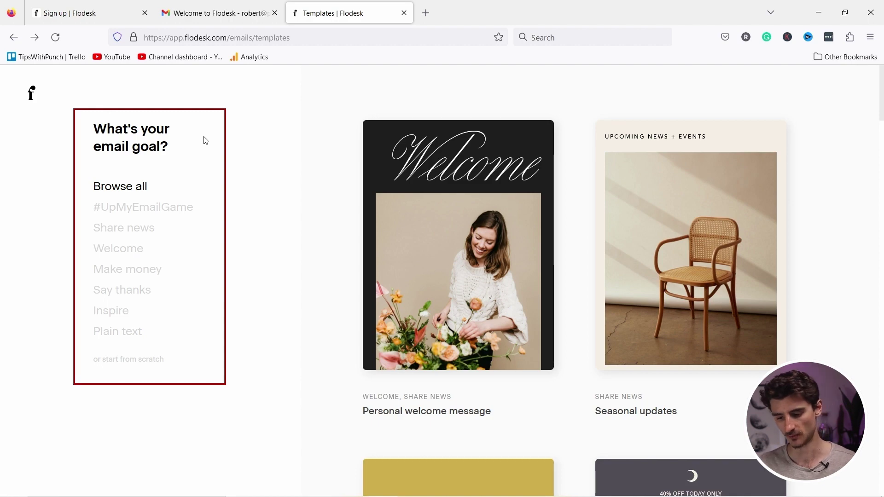
scroll(436, 217, down, 15)
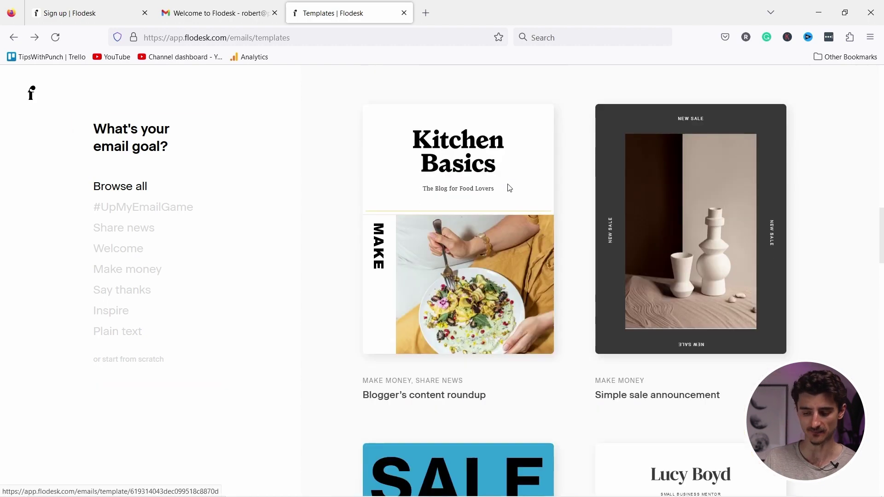
mouse_move(498, 183)
scroll(500, 178, down, 10)
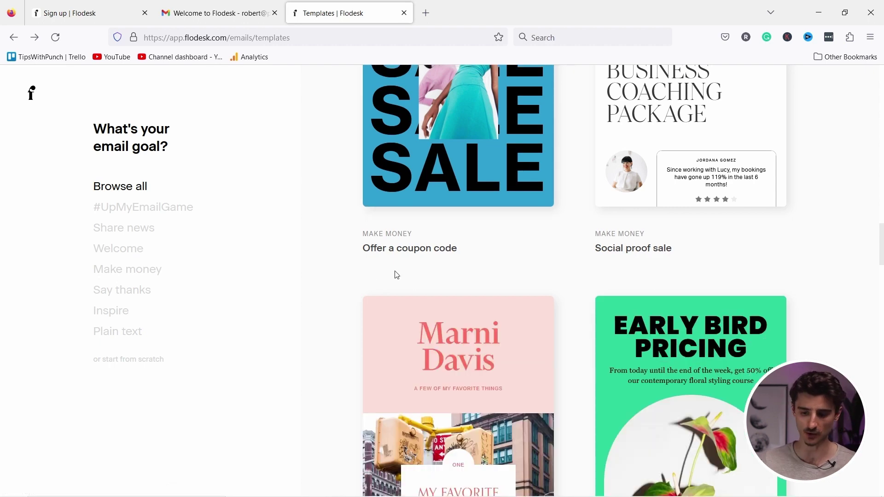
scroll(451, 265, down, 6)
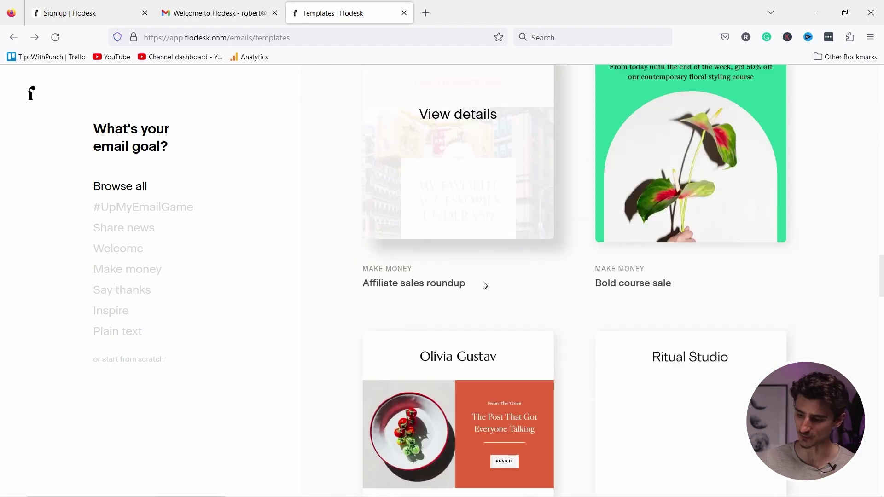
scroll(484, 292, up, 4)
scroll(325, 249, up, 15)
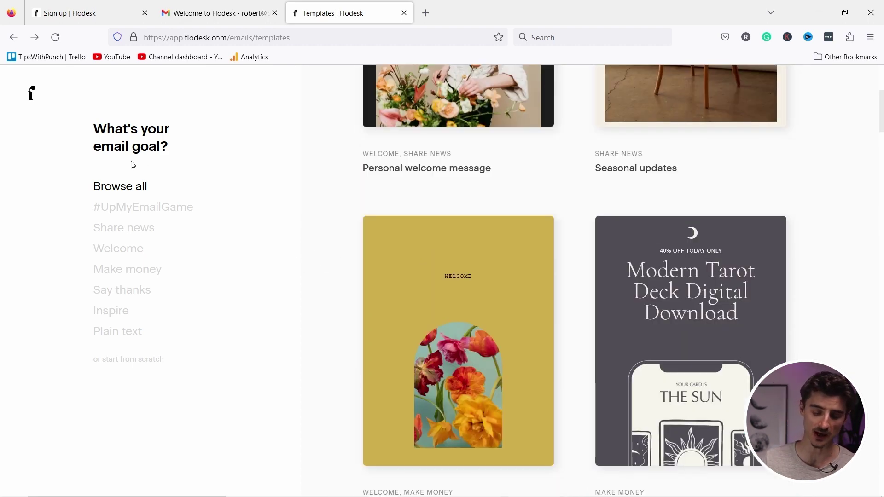
Filter templates to Share news and open the Share your news template.
click(115, 232)
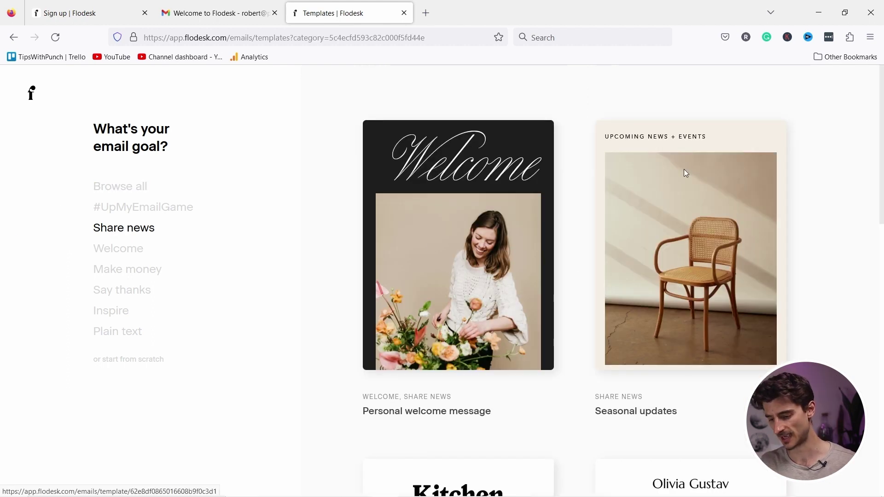
scroll(682, 166, down, 8)
scroll(676, 152, down, 12)
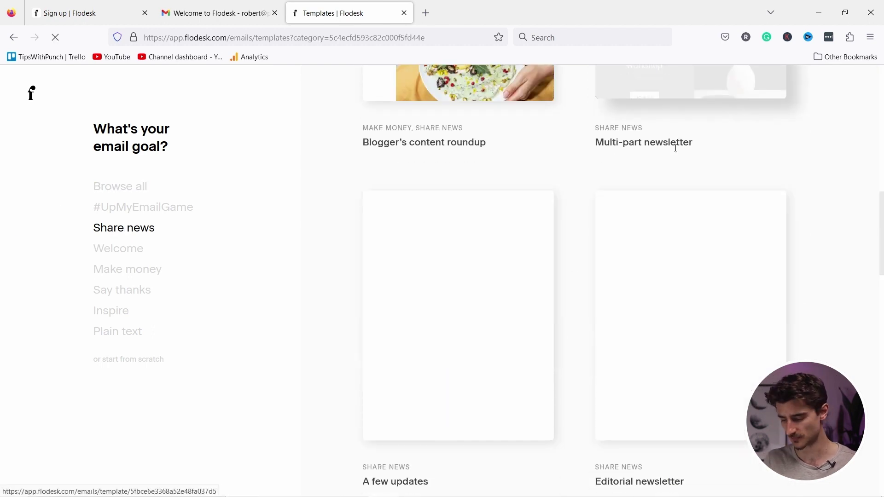
click(407, 245)
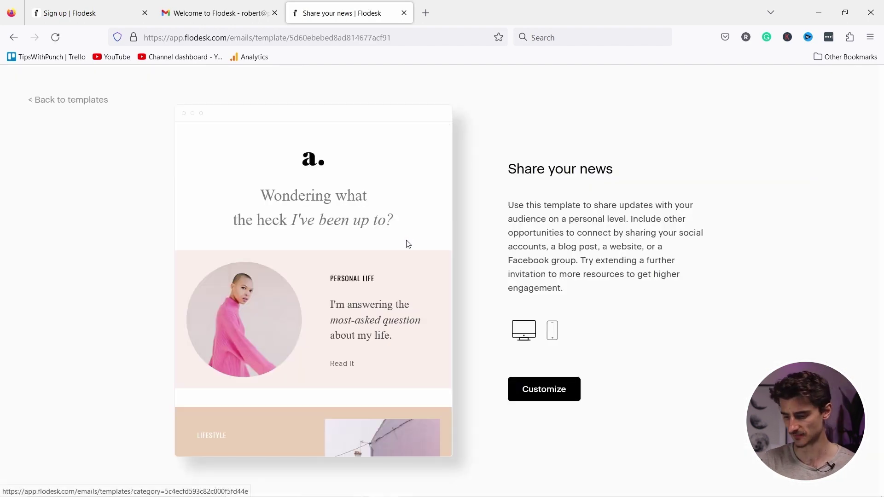
Switch the Share your news template preview from desktop to the mobile layout.
scroll(336, 242, down, 20)
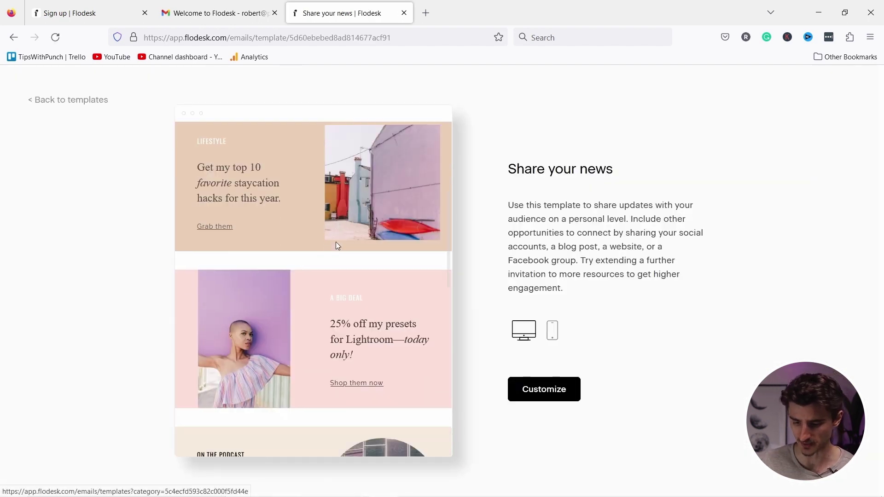
scroll(348, 236, up, 15)
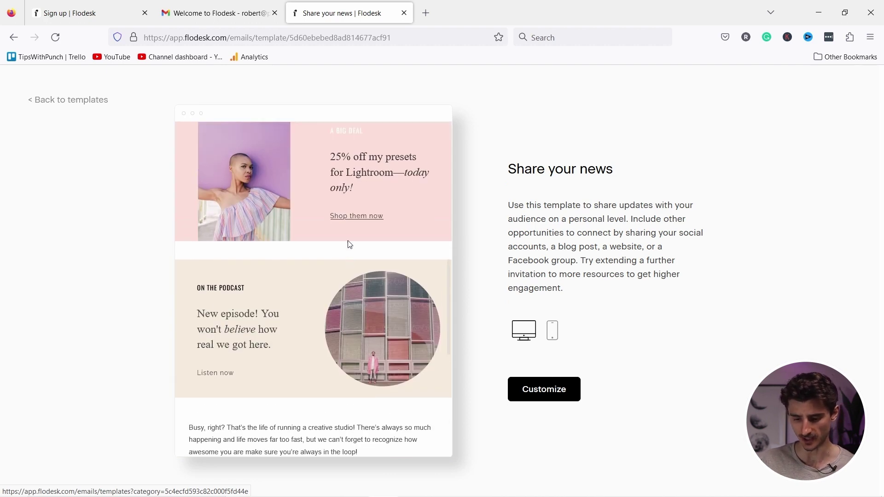
scroll(282, 258, up, 5)
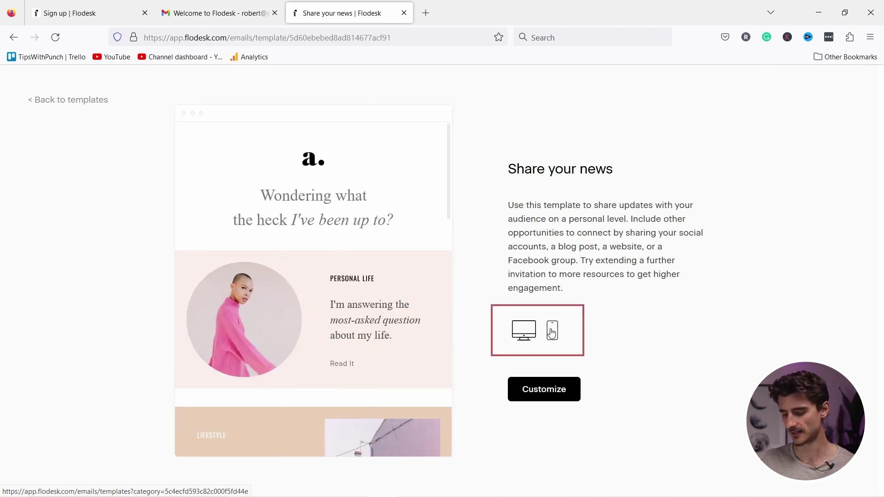
click(552, 330)
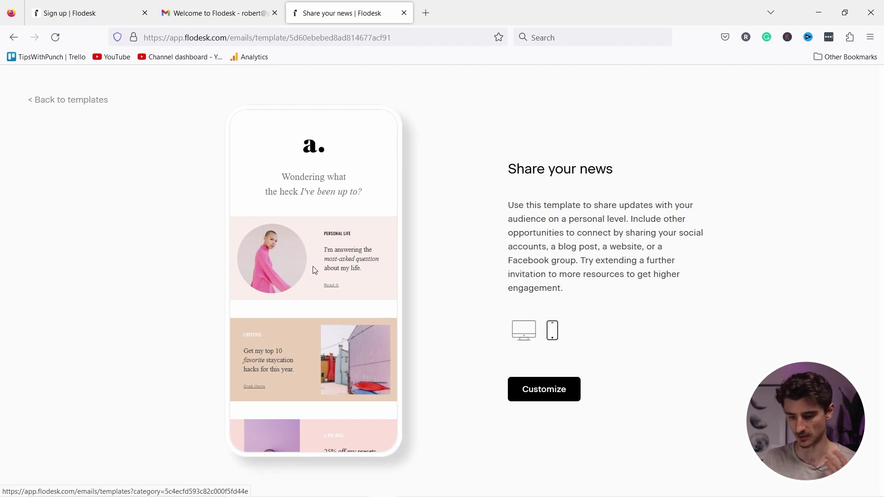
scroll(320, 256, down, 6)
scroll(319, 256, up, 6)
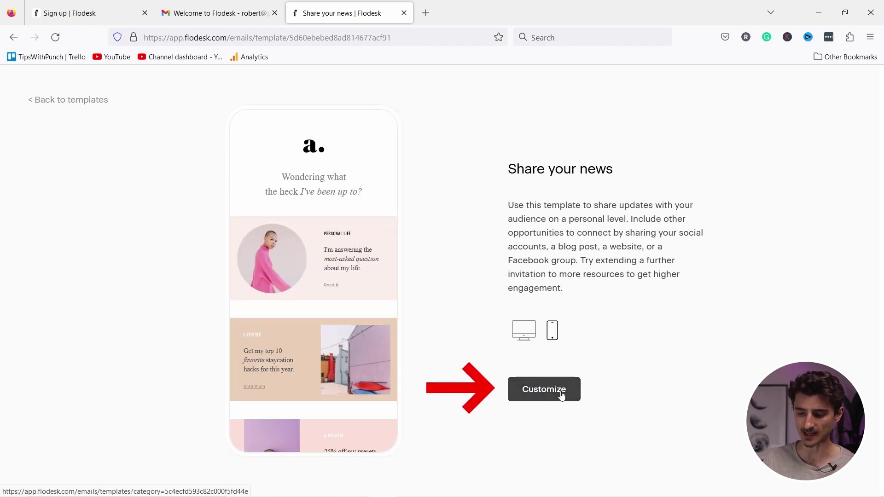
Customize the Share your news template and open Manage my logo for its logo block.
click(539, 390)
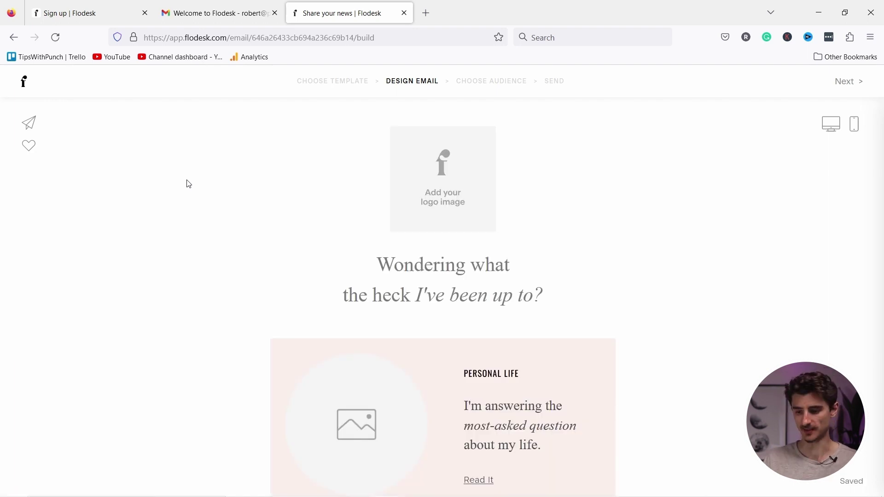
click(440, 171)
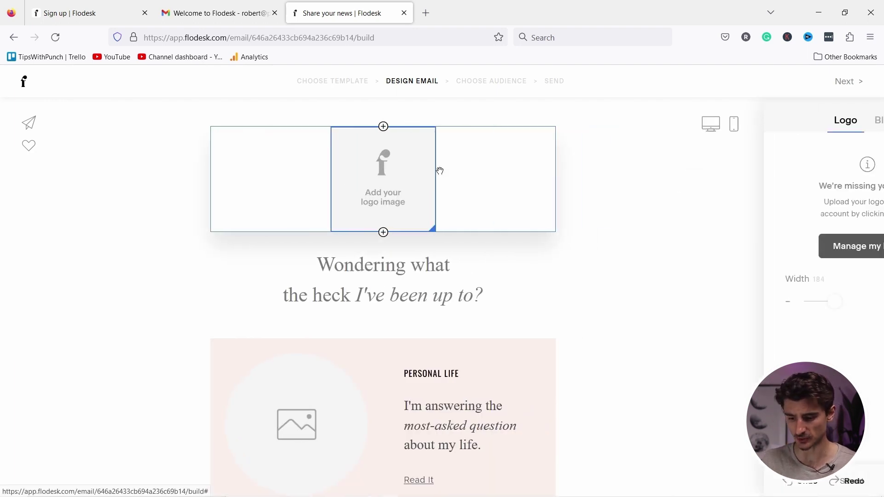
click(795, 250)
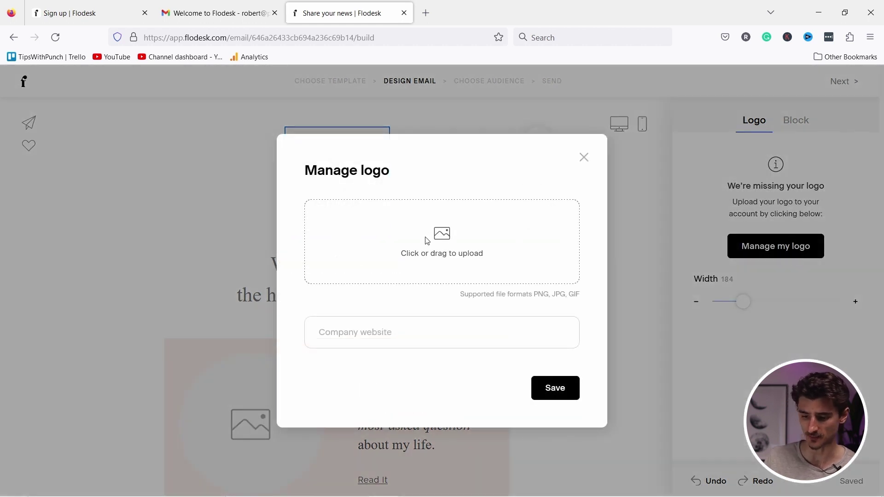
Upload twp-thumbnail as the logo, add the company website, and save.
click(433, 236)
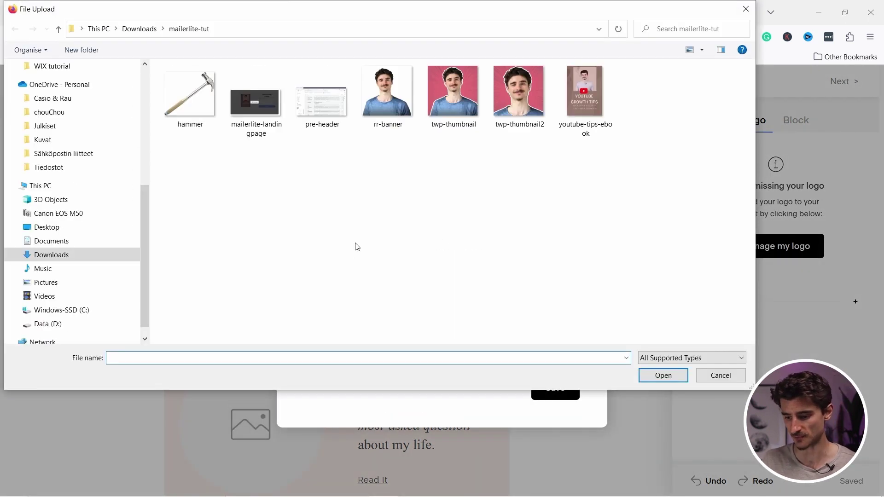
click(454, 98)
click(663, 375)
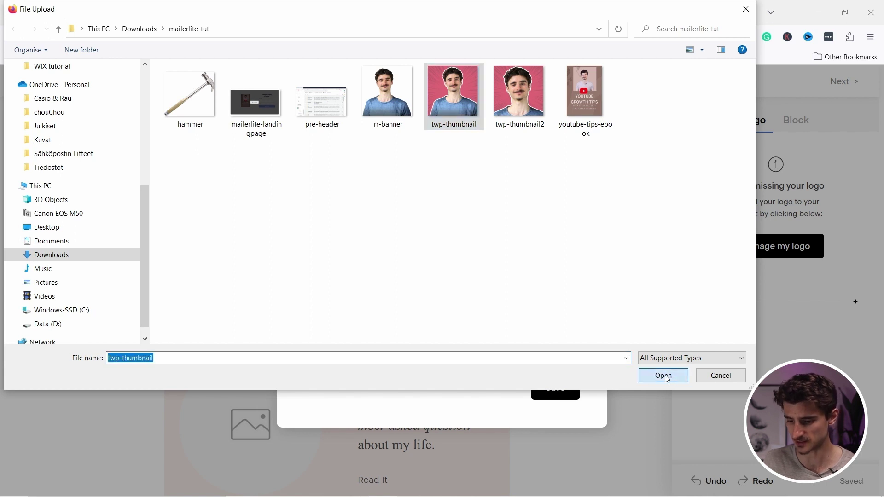
click(343, 378)
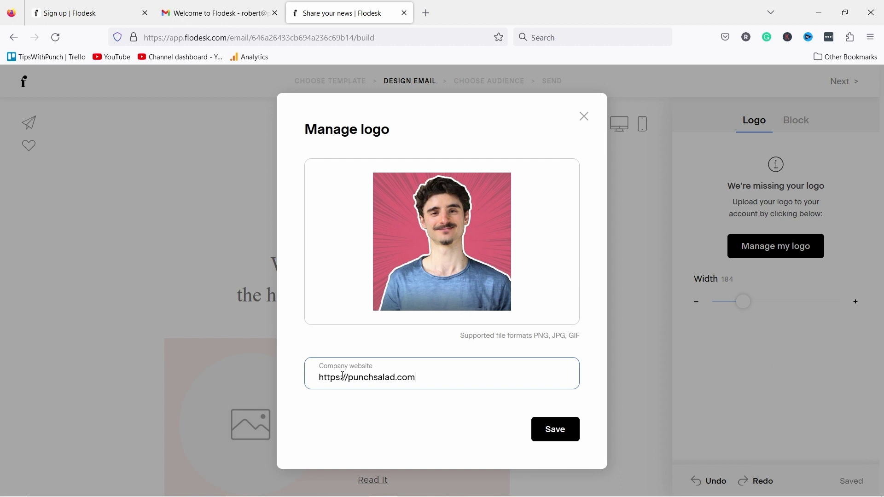
click(548, 429)
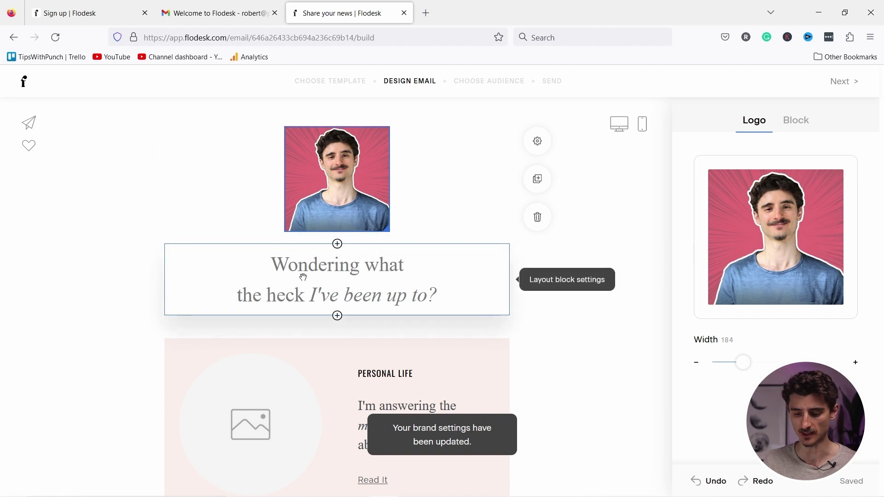
Replace the headline with the 'Hello internet people, my name is…' greeting line.
double_click(288, 264)
click(288, 265)
drag(288, 265, 483, 303)
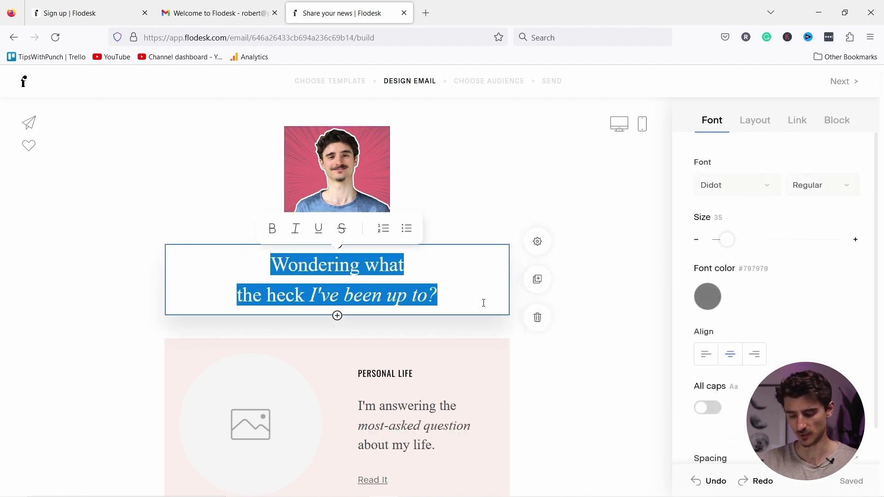
text(Hello internet people, my name is Robert)
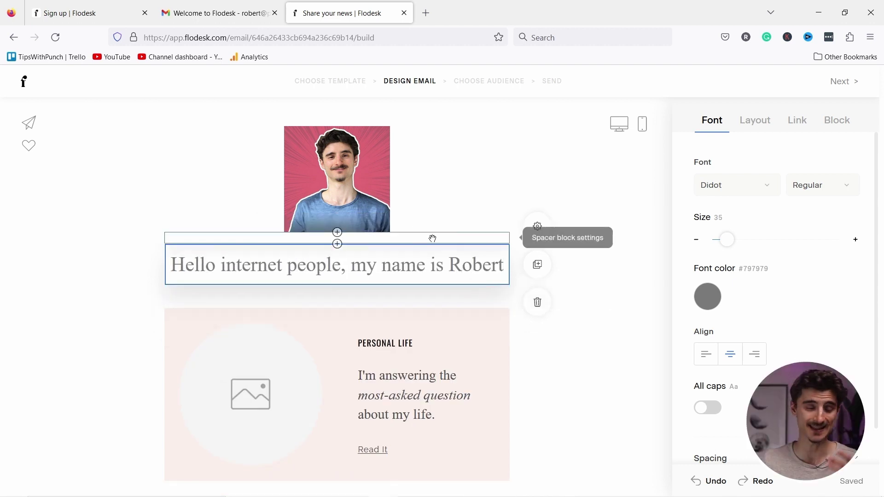
Style the greeting in Georgia, size 21, with black #000000 text.
triple_click(361, 258)
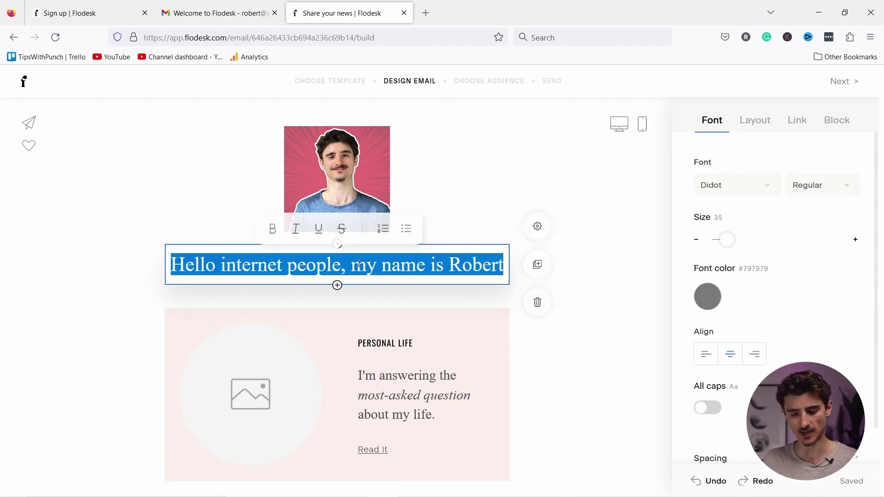
click(747, 190)
scroll(727, 251, down, 4)
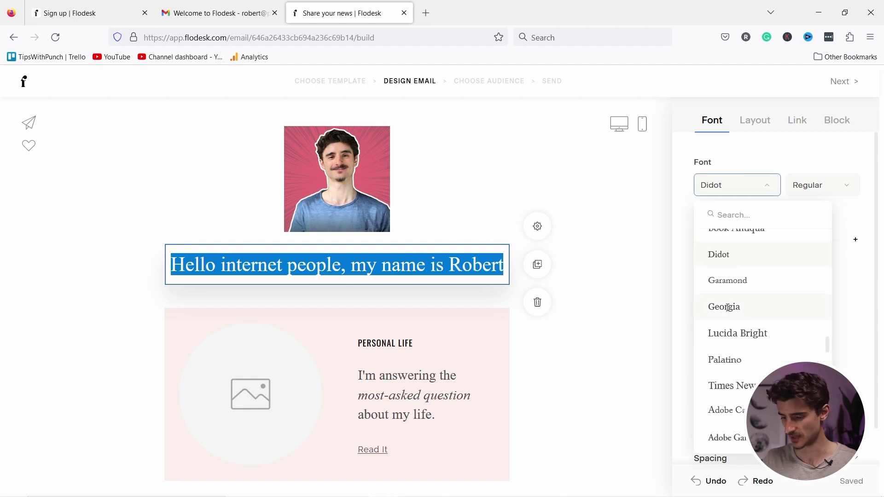
click(726, 308)
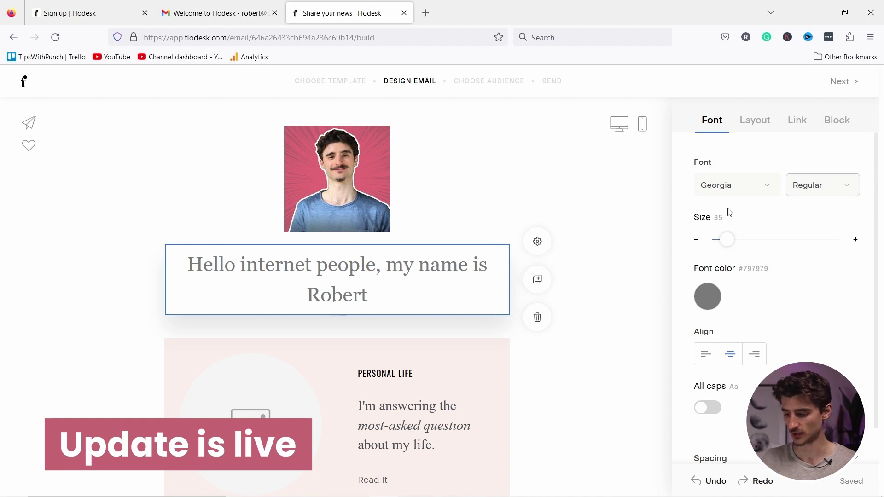
drag(722, 241, 721, 240)
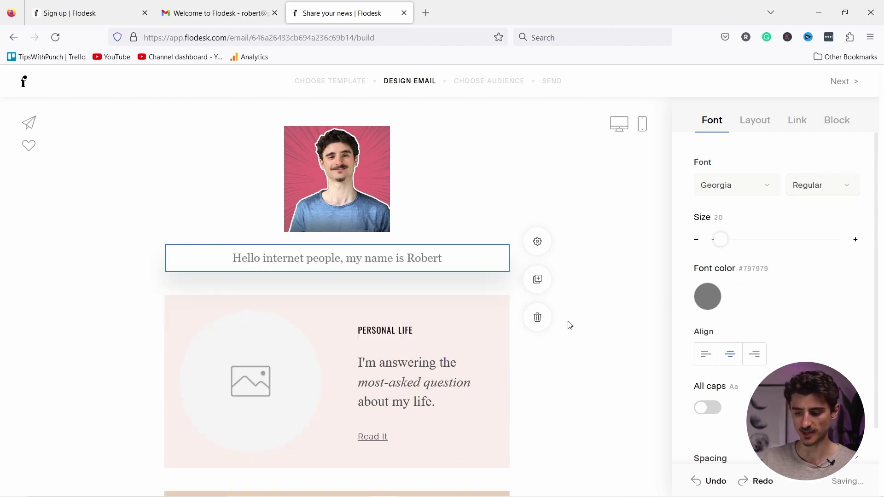
scroll(721, 250, down, 1)
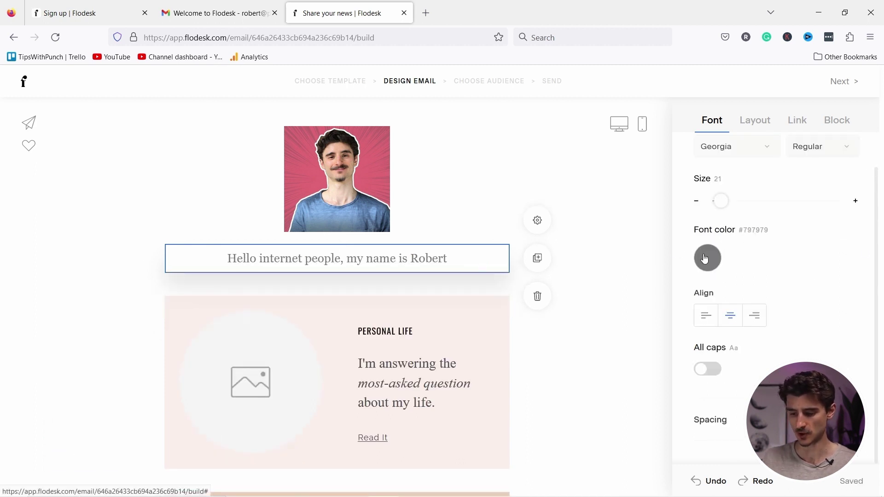
click(707, 258)
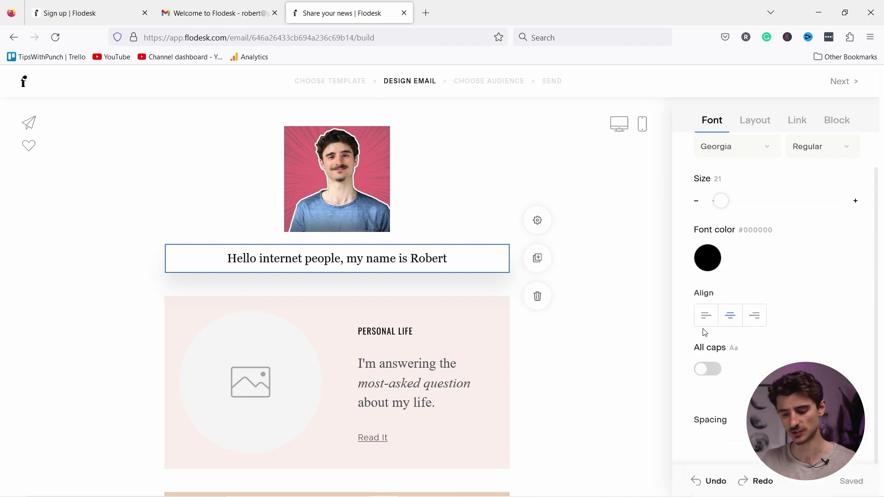
scroll(520, 377, down, 3)
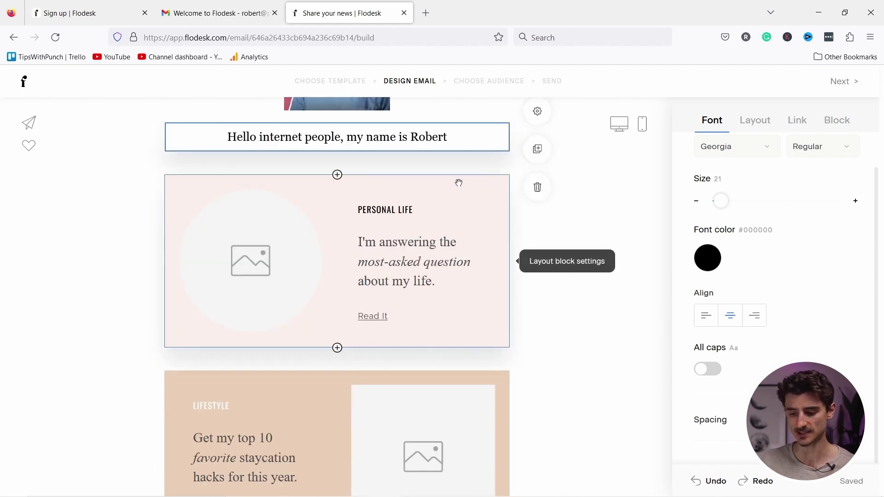
Delete the Personal Life block and insert a Button block below the 'Hello internet people' greeting.
click(514, 190)
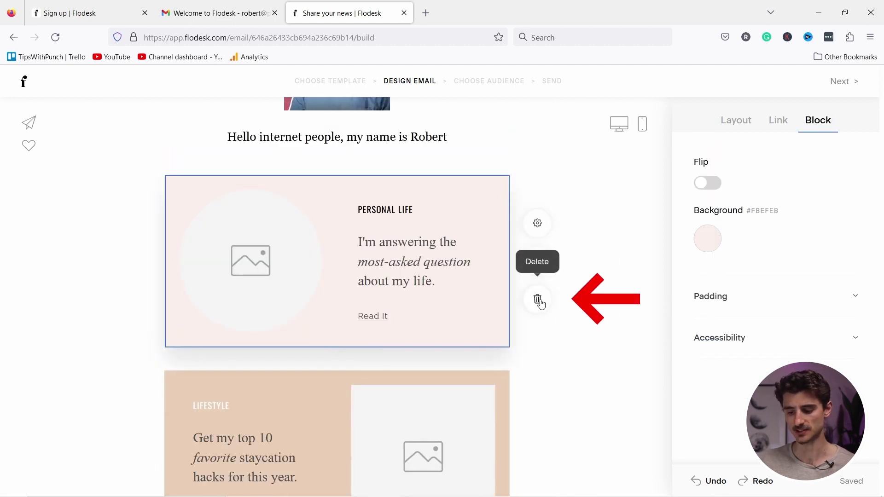
click(538, 300)
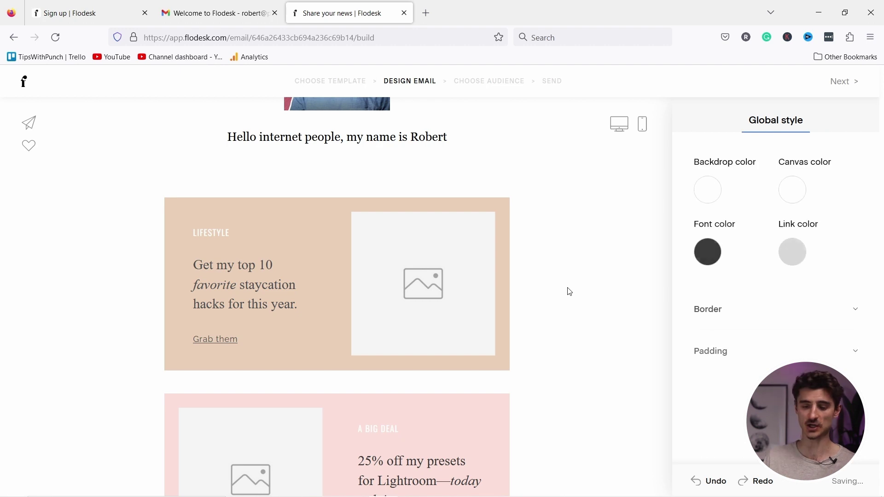
scroll(424, 222, up, 3)
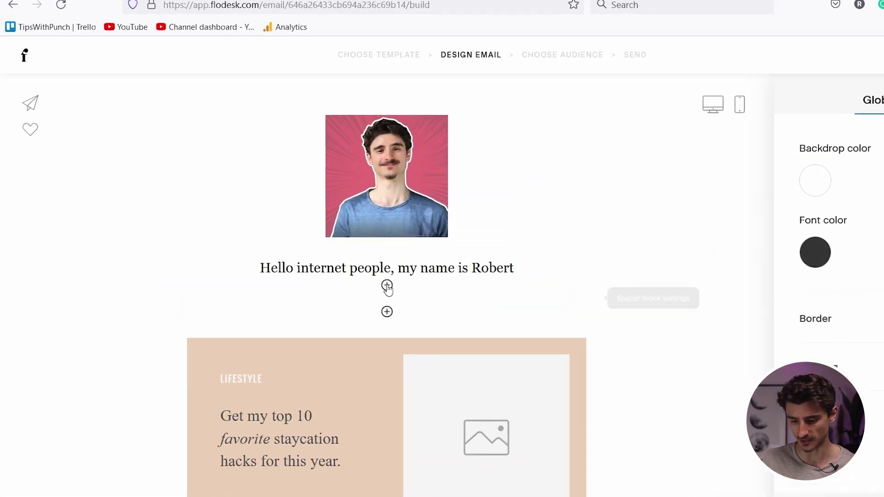
click(417, 289)
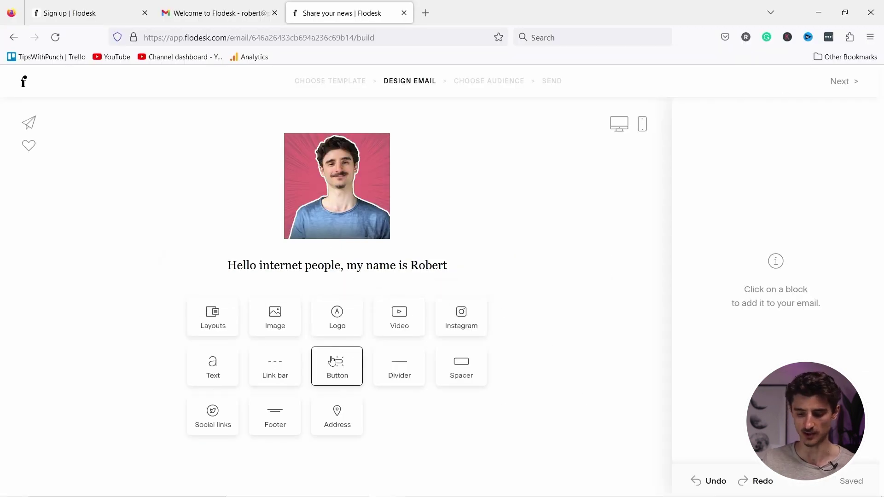
scroll(337, 354, down, 2)
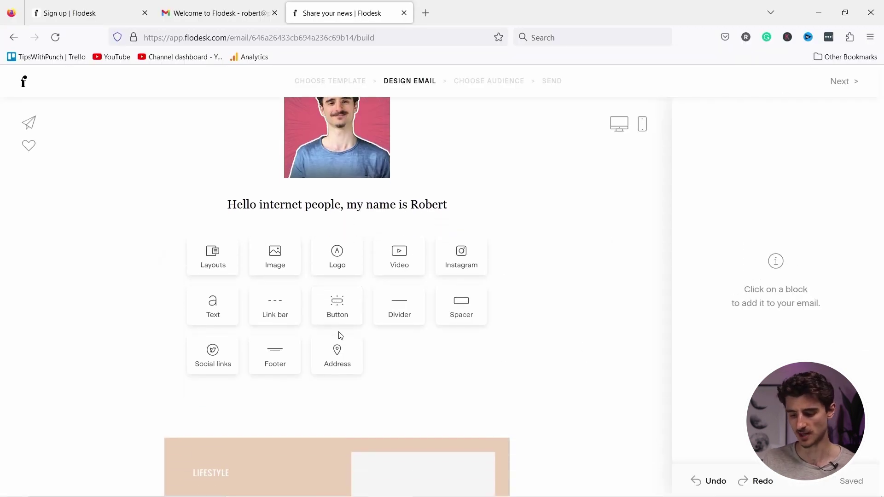
click(335, 305)
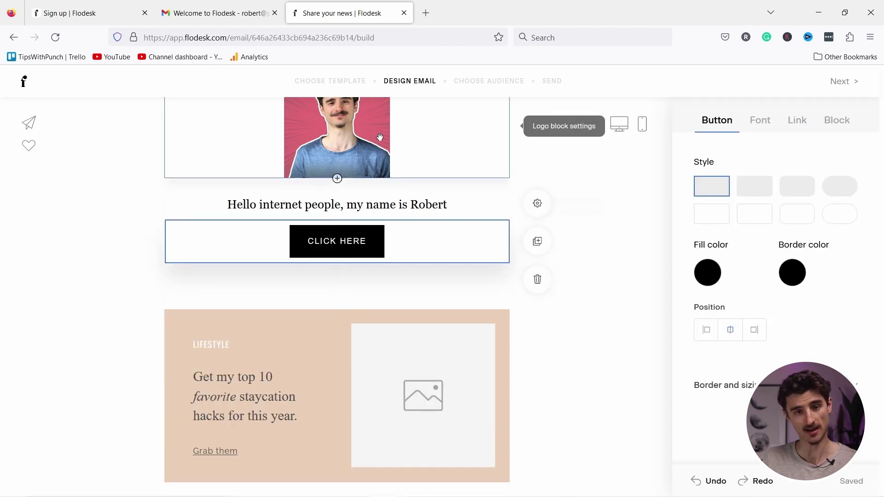
Give the CLICK HERE button a rounded style with a pink fill, after trying red.
click(765, 186)
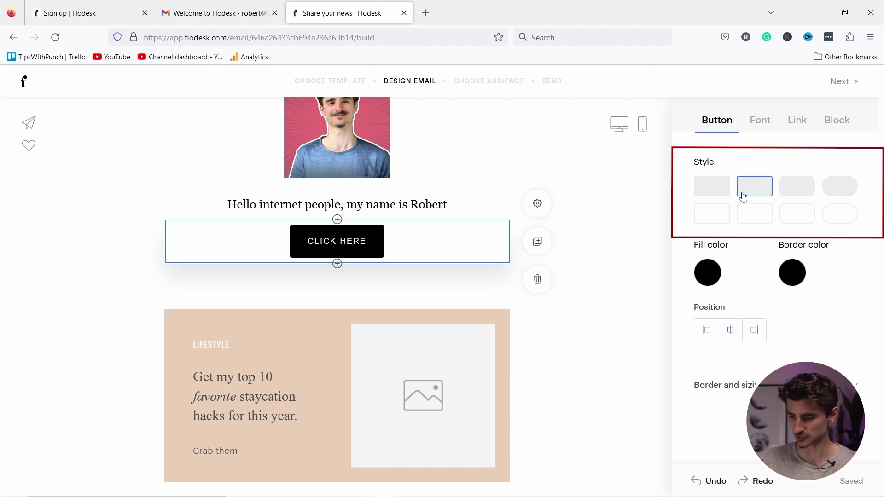
click(708, 273)
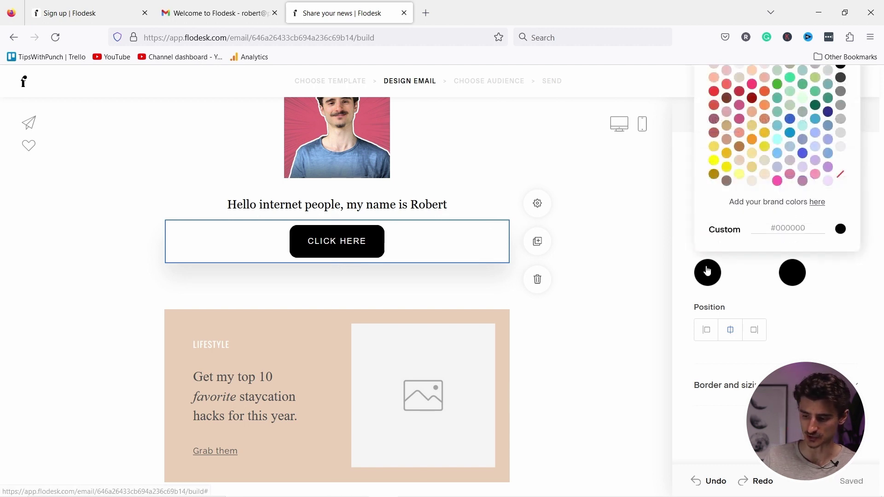
click(714, 91)
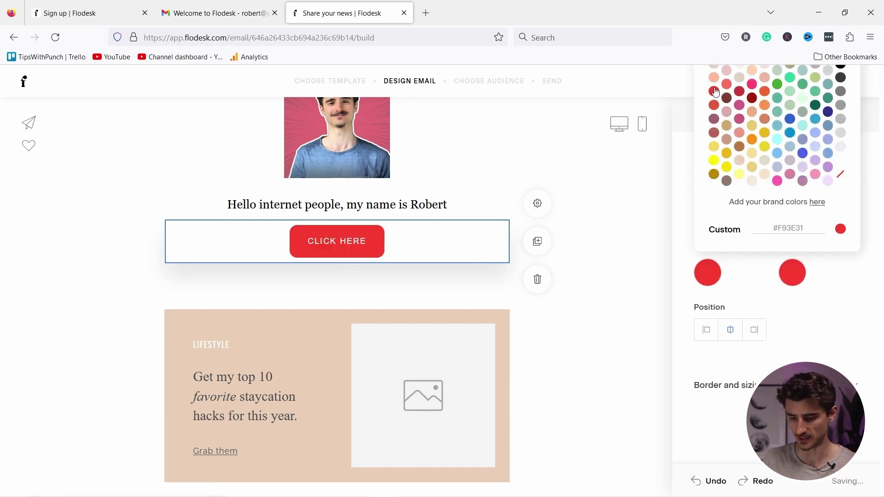
click(752, 86)
right_click(758, 88)
click(821, 339)
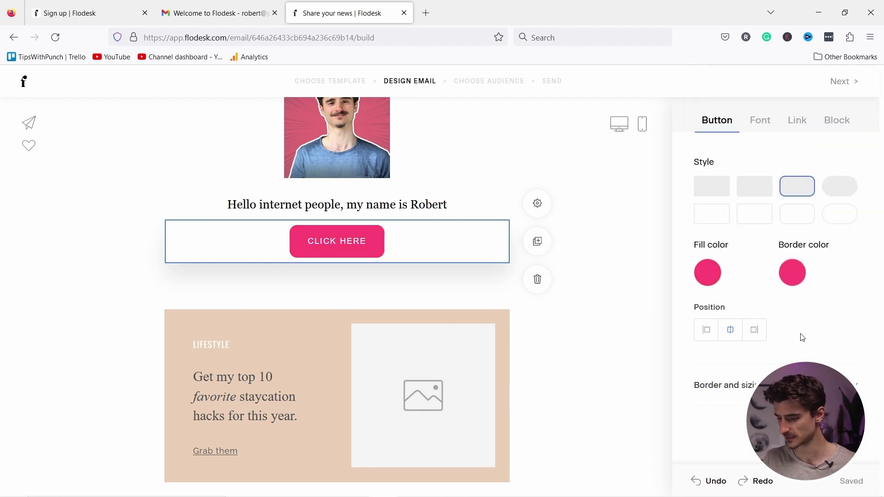
Try left and right button positions, then keep the button centred.
click(749, 336)
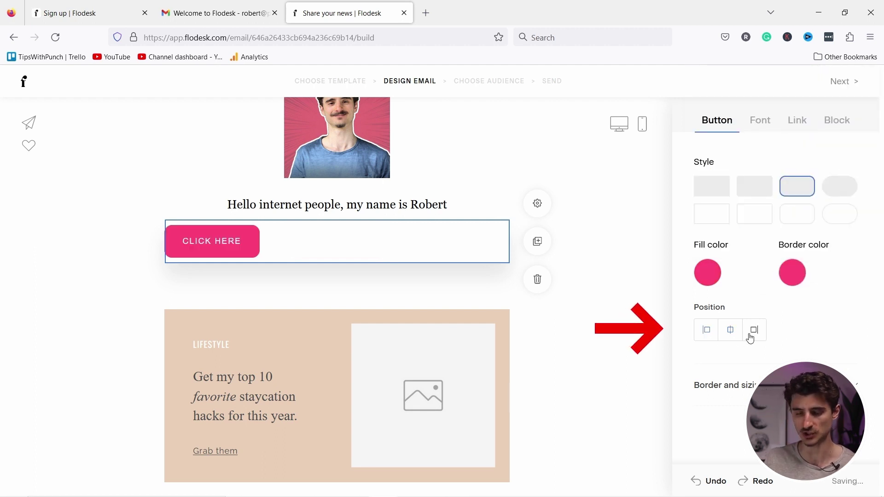
click(750, 332)
click(738, 332)
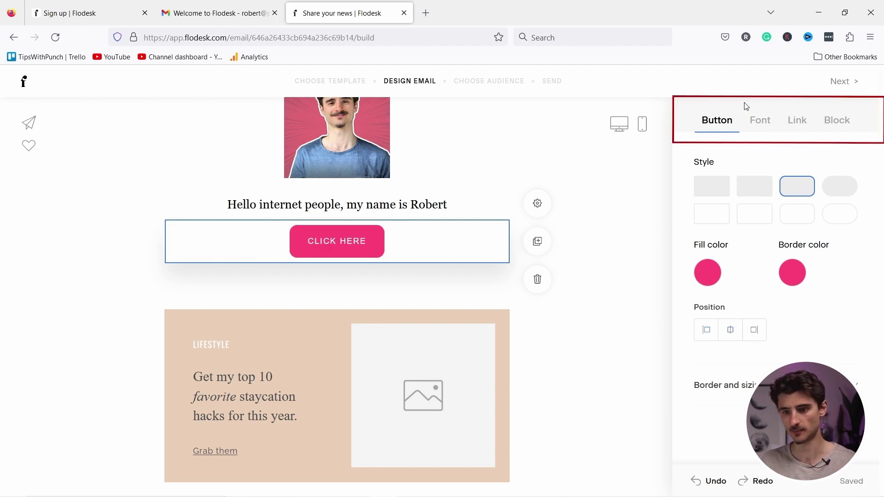
Set the button text font to Georgia.
click(758, 123)
click(750, 190)
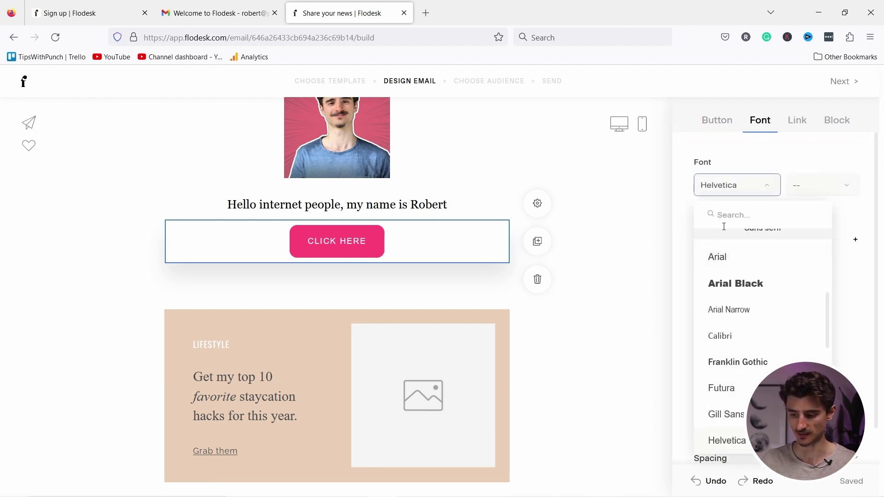
text(geor)
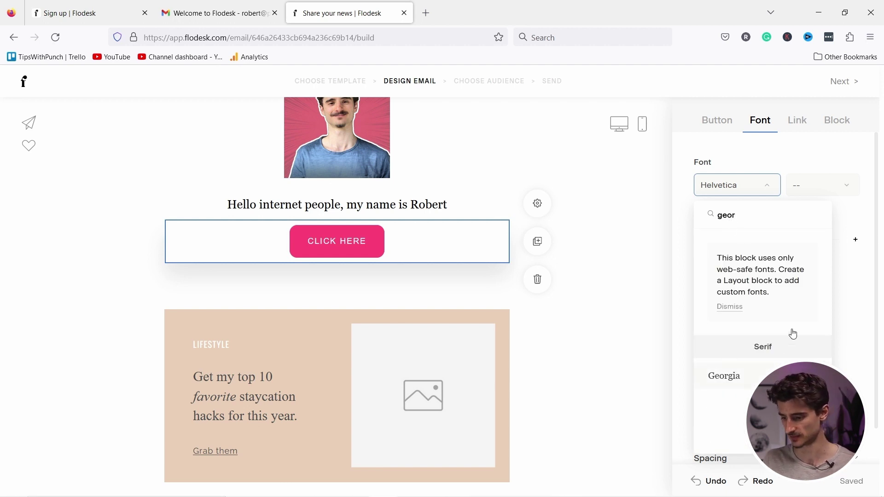
click(773, 375)
click(799, 125)
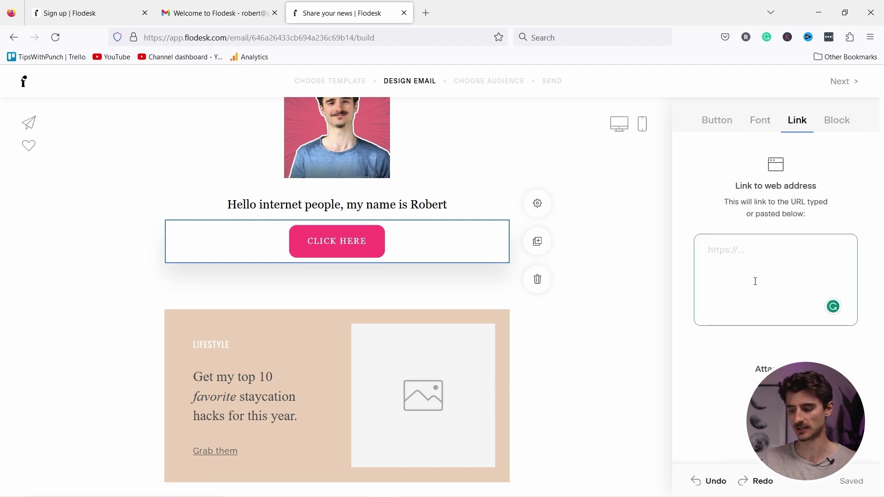
text(https://)
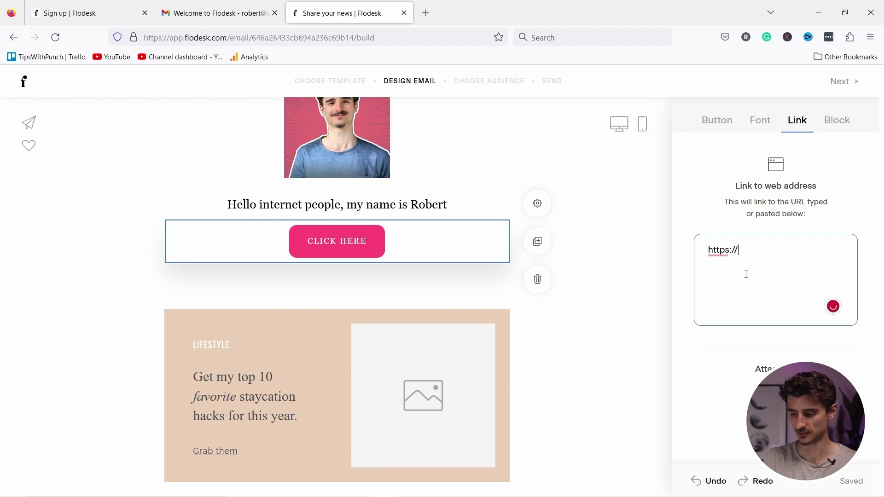
text(punchsa;ad.co)
key(BackSpace)
key(BackSpace)
key(BackSpace)
text(lad.com)
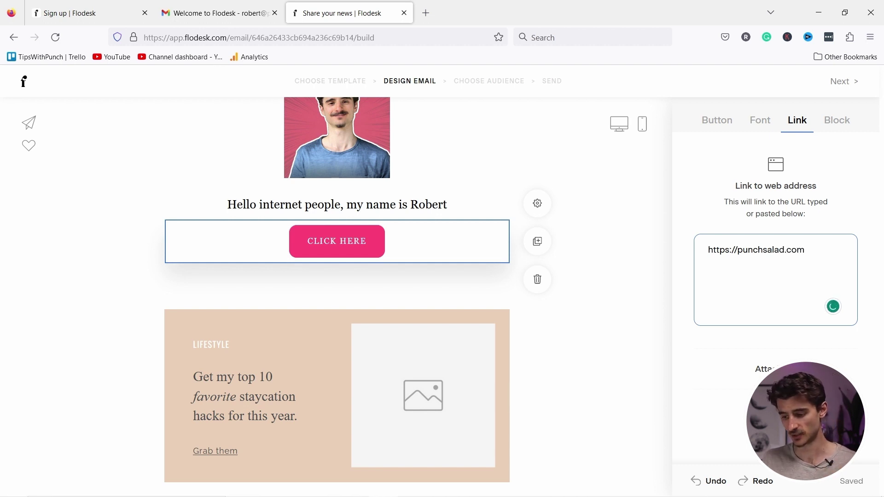
click(778, 369)
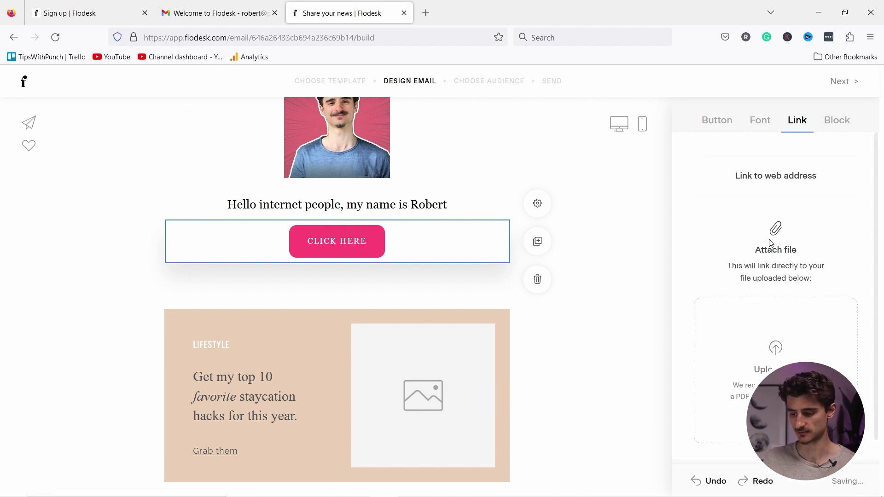
Upload the youtube secrets PDF as the button's attached file.
click(783, 348)
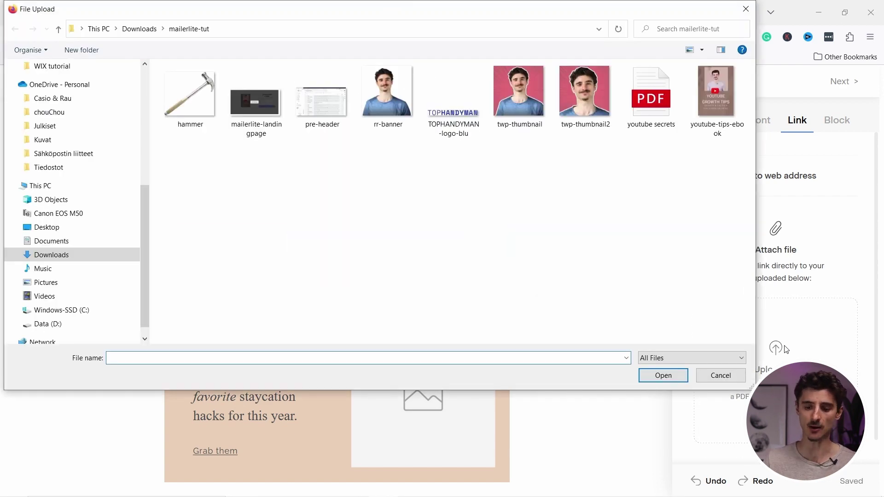
click(649, 97)
click(676, 377)
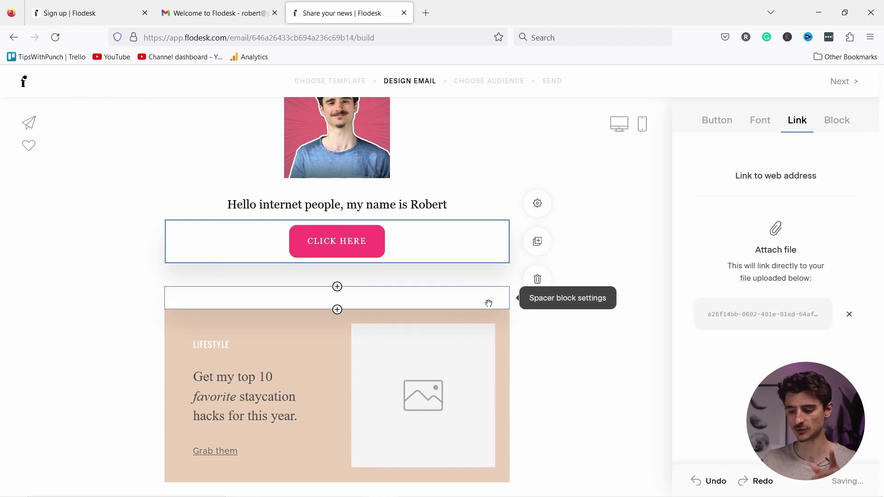
drag(709, 315, 716, 321)
click(710, 317)
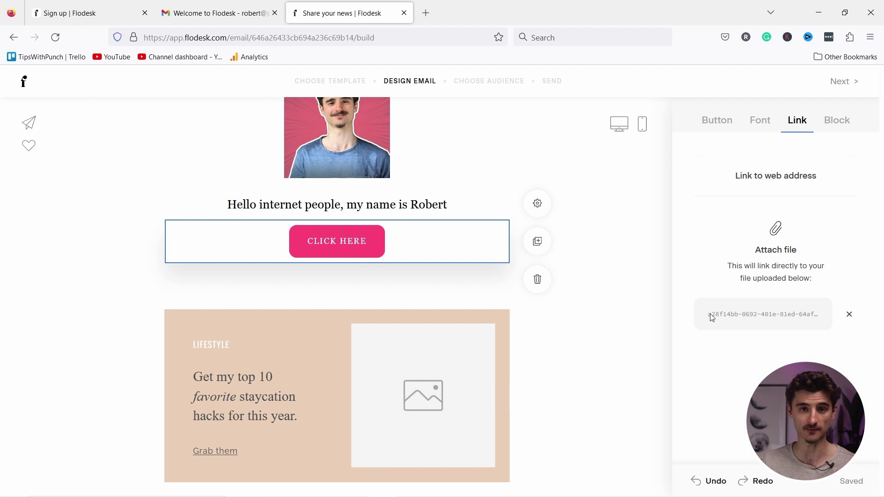
Try a pale pink background colour on the button block.
click(835, 121)
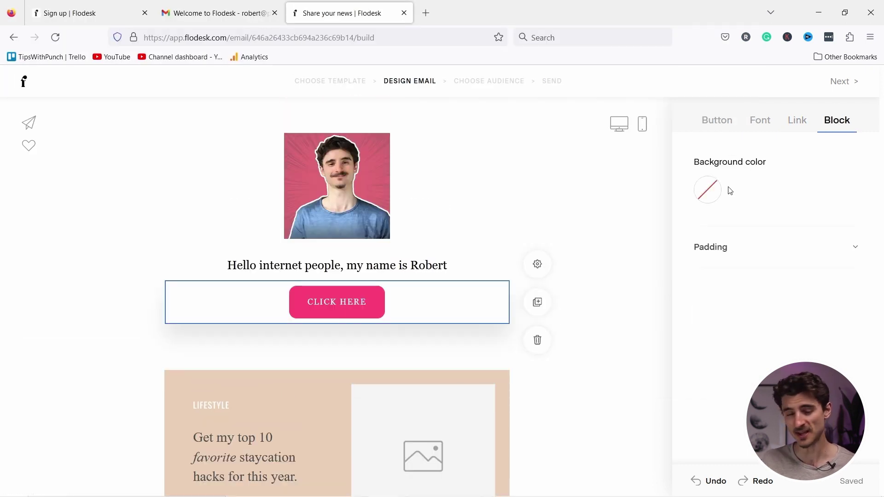
click(707, 191)
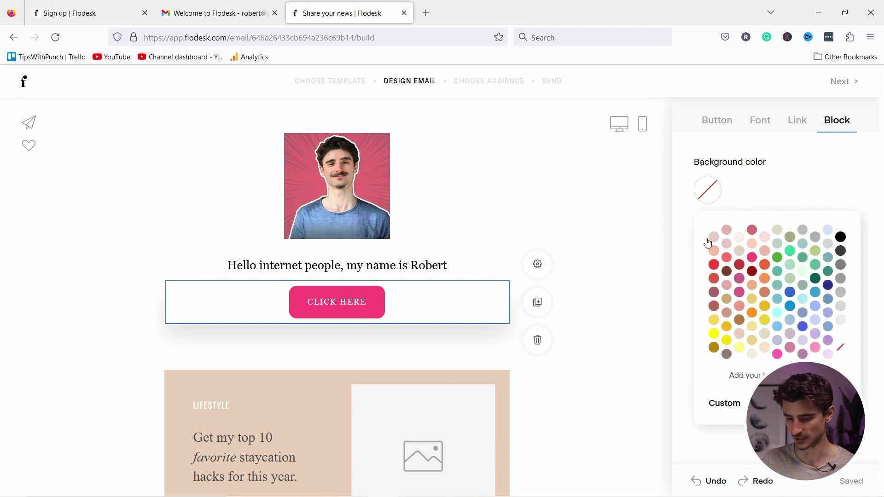
click(713, 237)
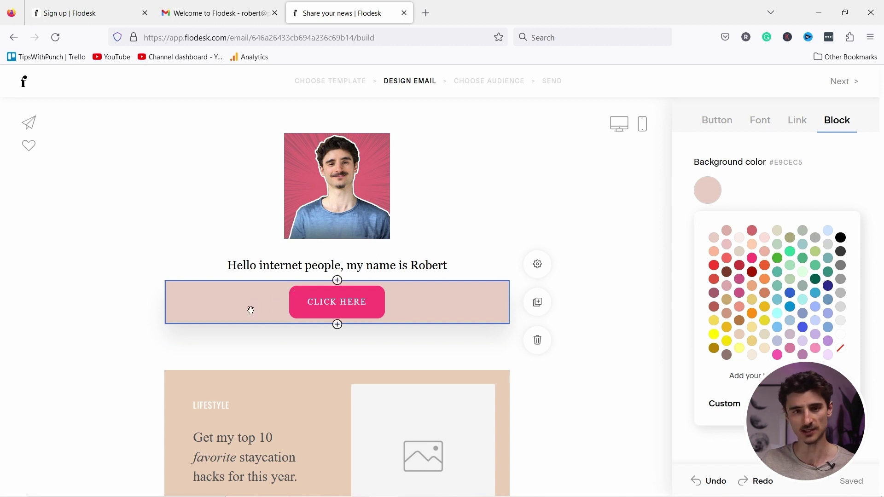
click(764, 200)
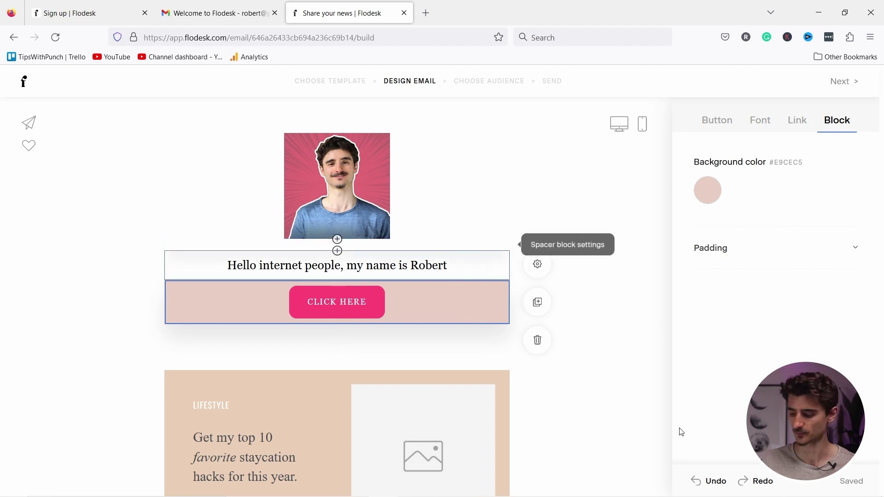
Undo the pink background twice and preview the email on mobile.
click(709, 487)
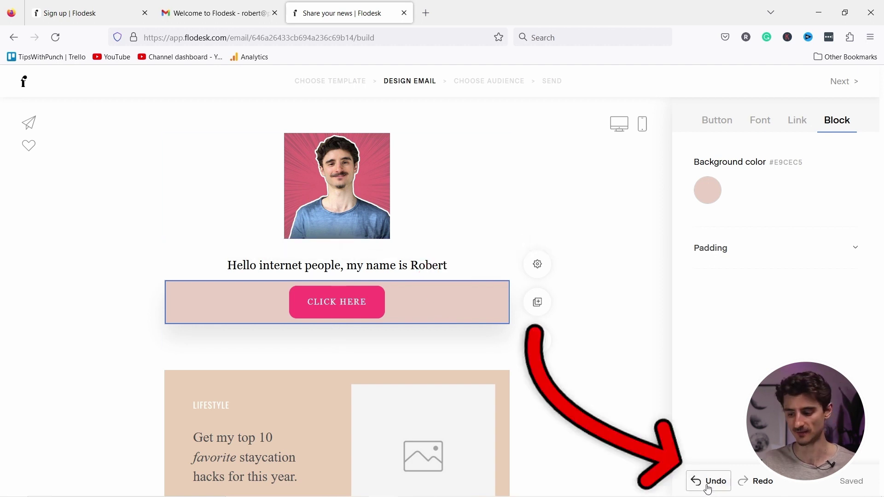
click(708, 487)
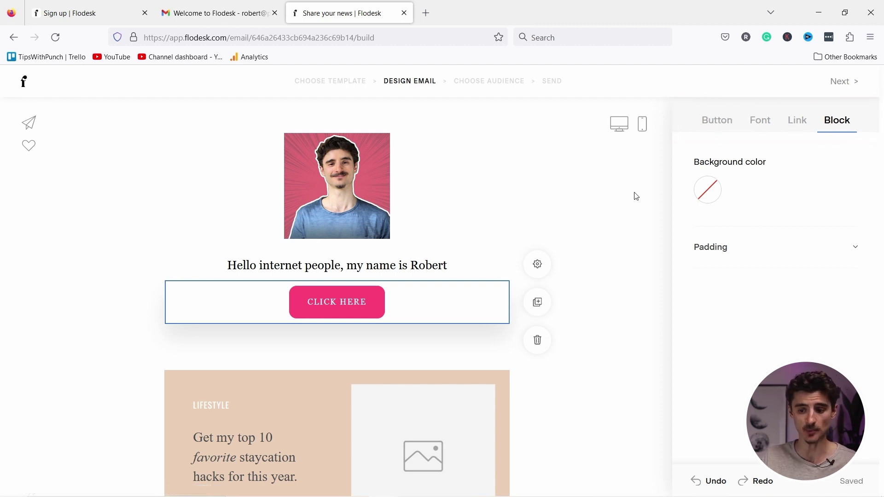
click(644, 126)
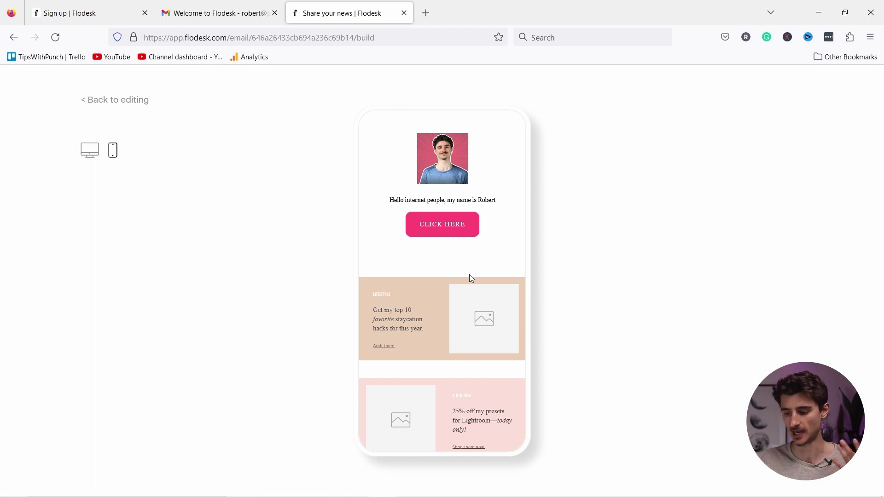
click(127, 104)
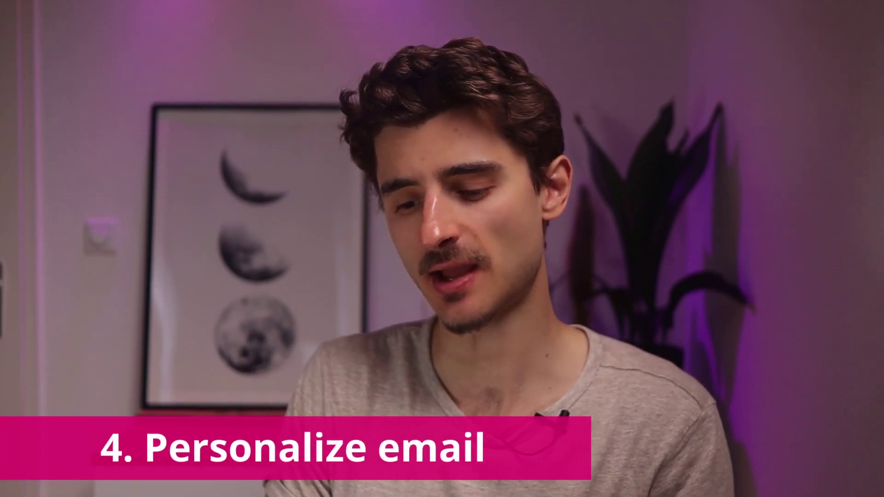
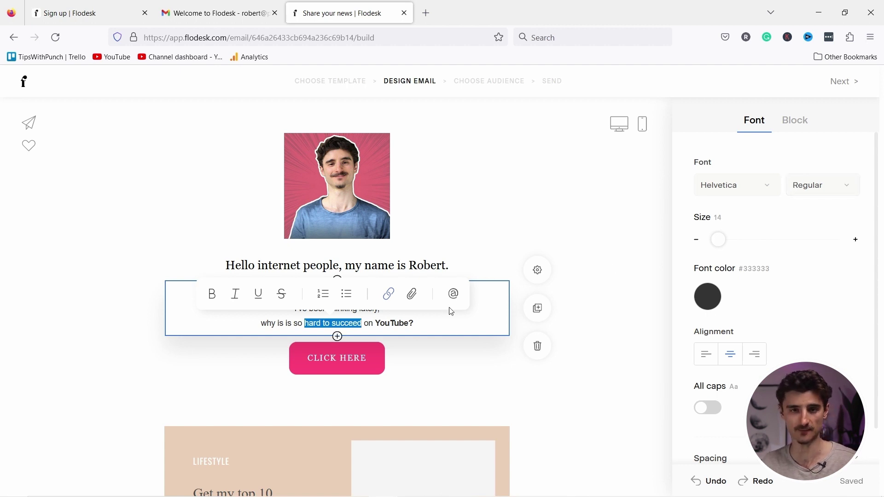
Add a second bullet below the 'imgeir' item and left-align all the greeting text.
click(427, 331)
key(Return)
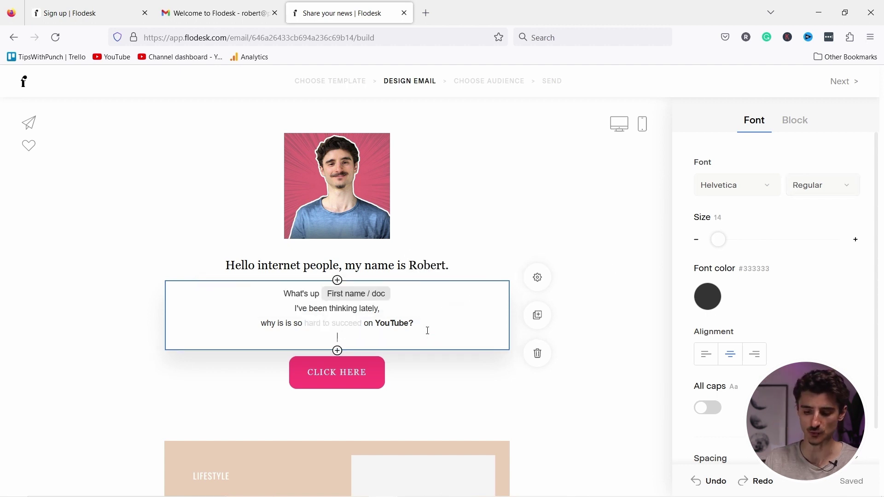
drag(371, 341, 322, 339)
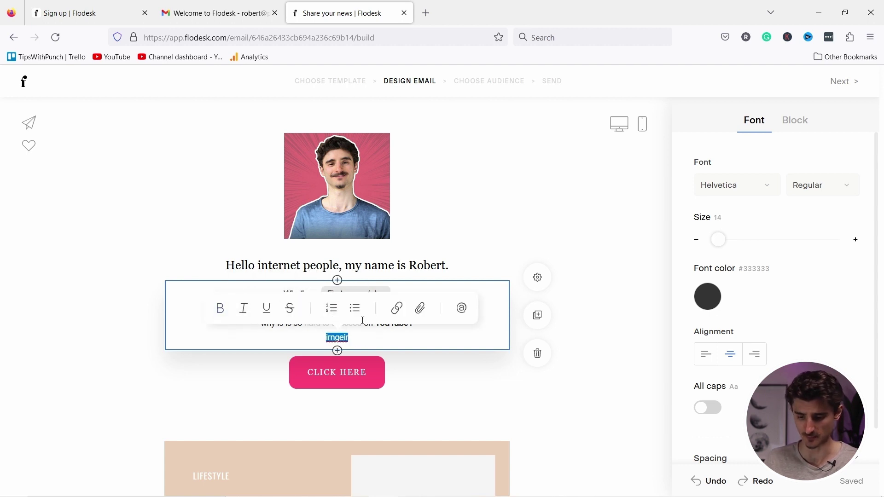
click(354, 307)
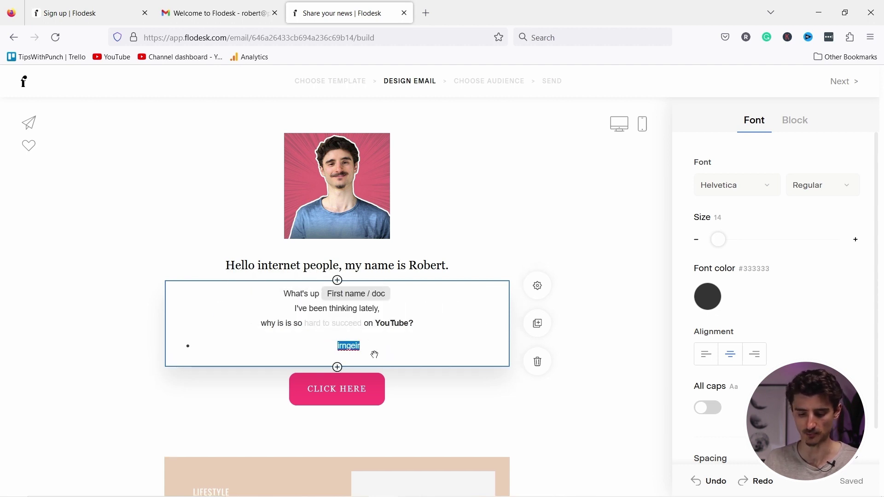
key(ctrl+a)
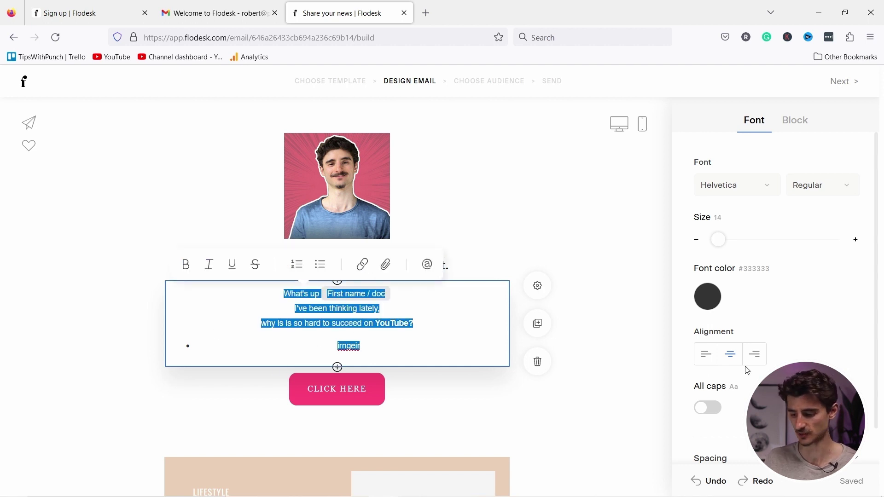
click(702, 356)
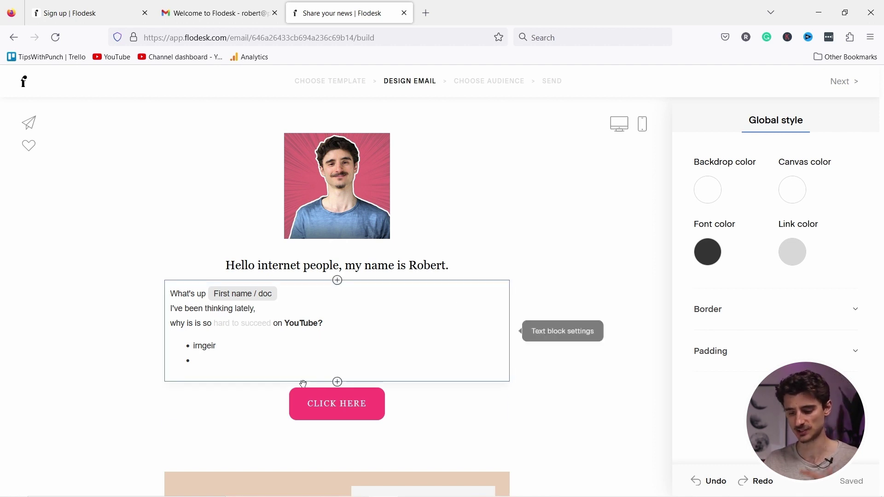
Browse the finished email, moving the photo-and-heading block and scrolling down to the checklist button.
scroll(411, 216, down, 15)
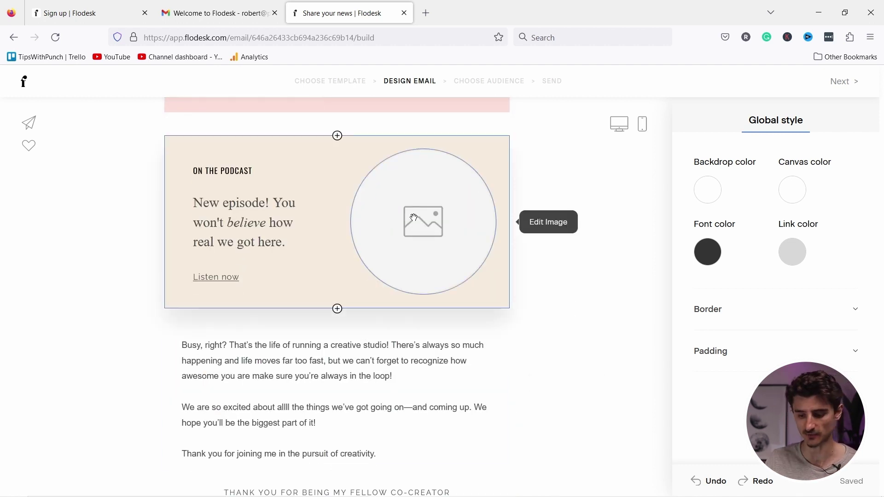
scroll(412, 216, down, 7)
scroll(423, 212, up, 18)
scroll(432, 209, up, 4)
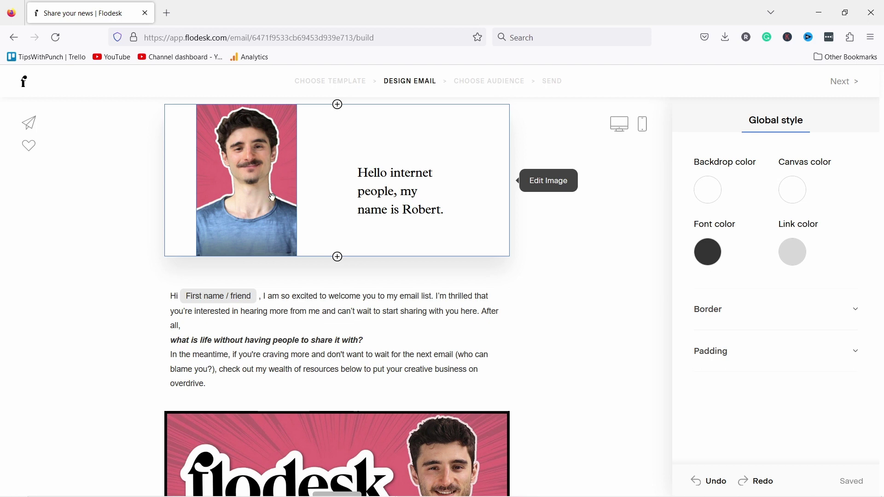
scroll(273, 197, down, 5)
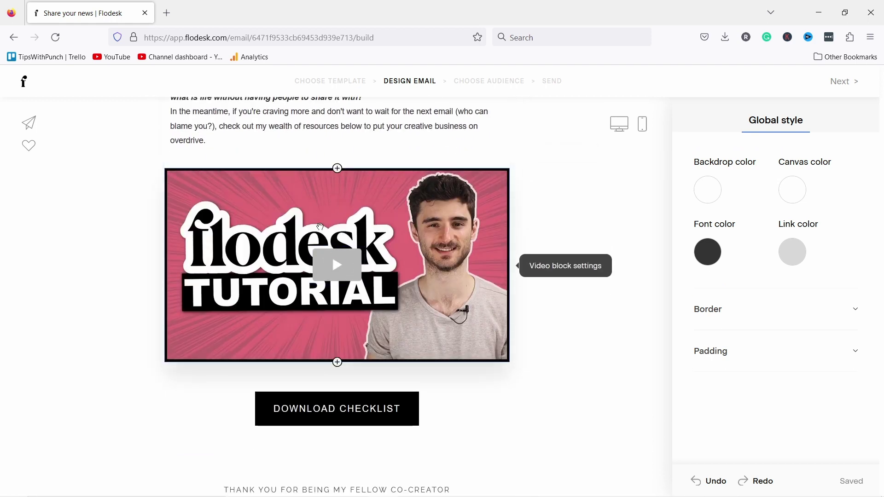
scroll(320, 226, up, 5)
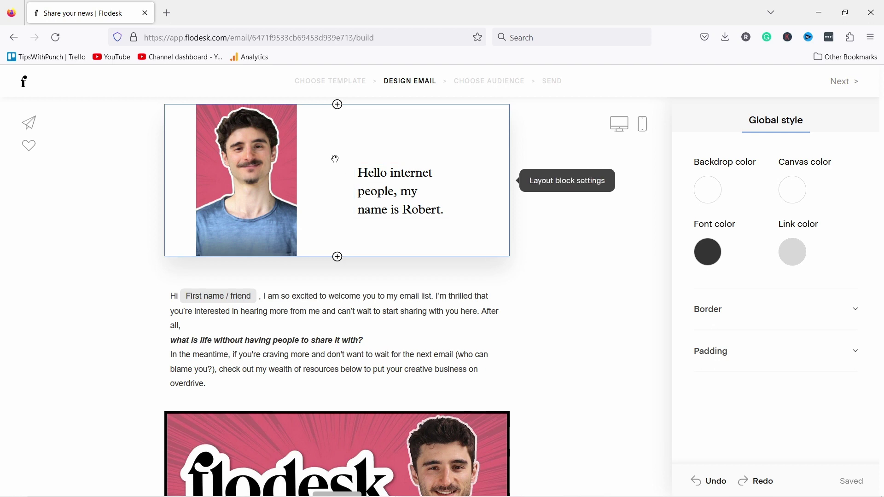
drag(335, 159, 306, 164)
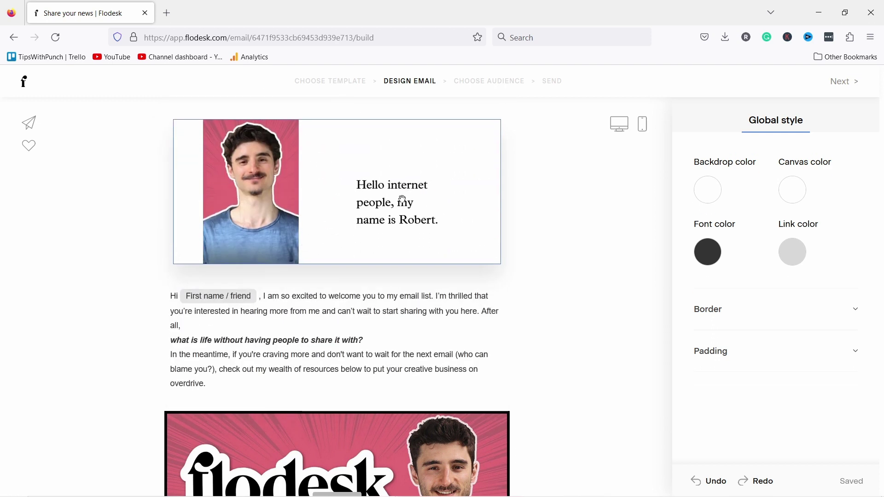
scroll(406, 245, down, 8)
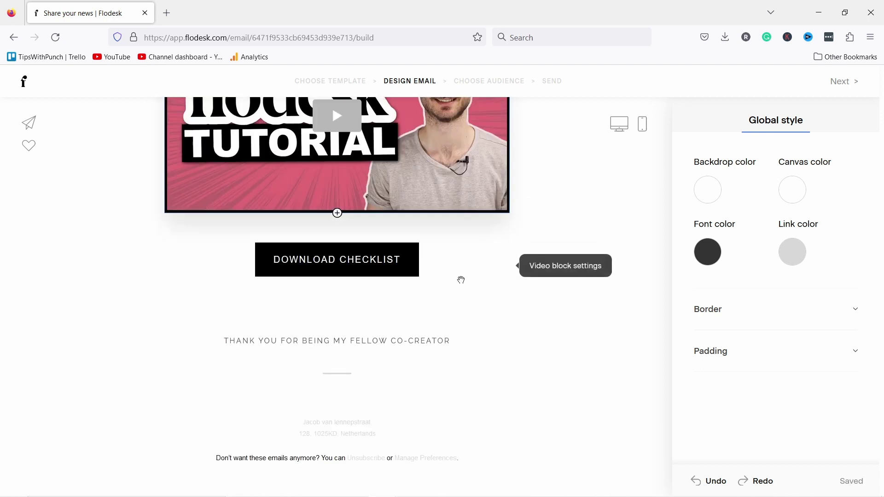
Confirm the Download Checklist button links to the uploaded PDF, then view the link colour choices.
click(347, 259)
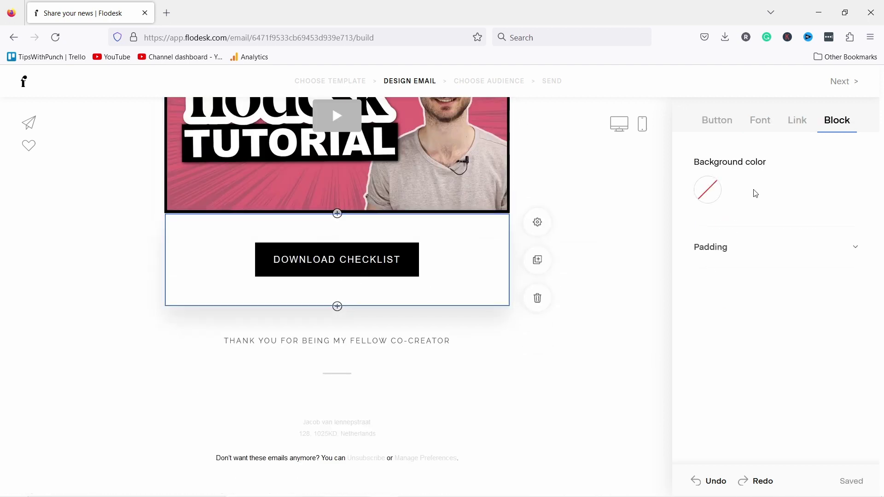
click(791, 127)
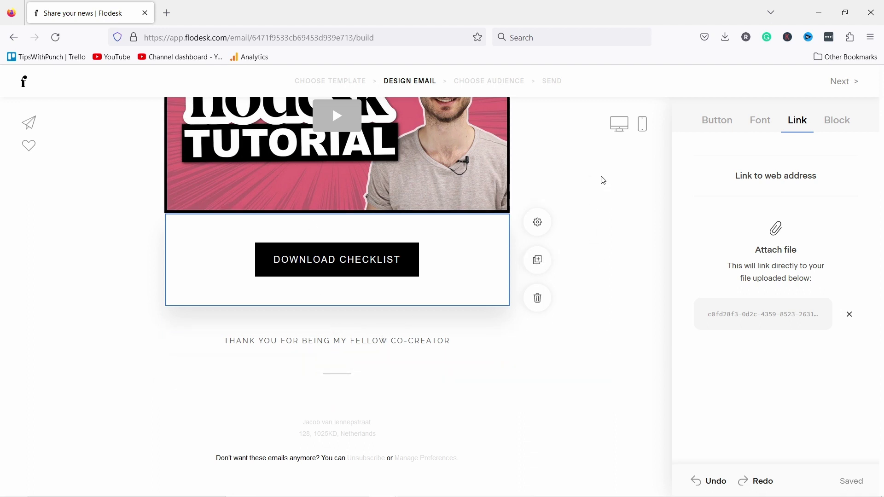
click(627, 171)
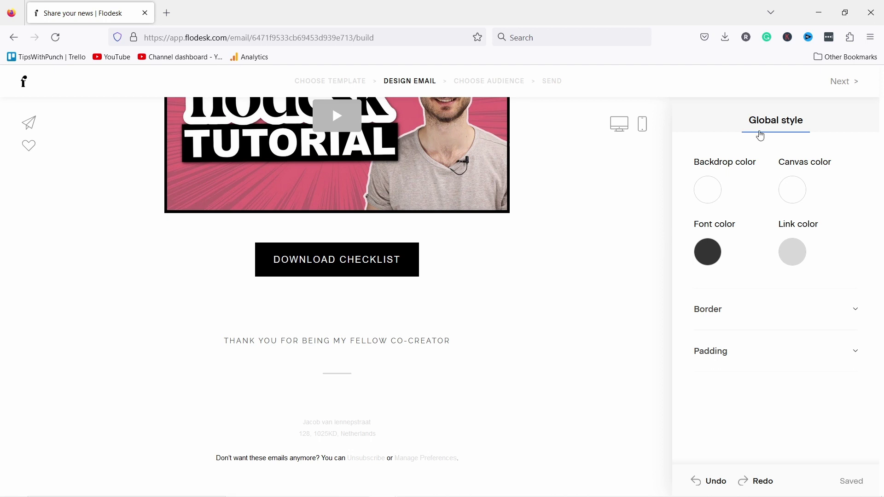
click(787, 258)
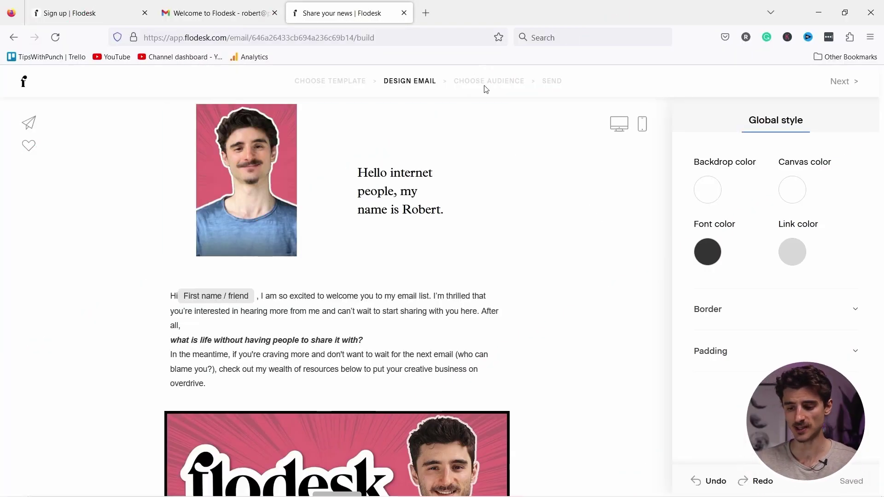
Save the sender's street, city, post code and country as the footer address, keeping Central European Time.
click(840, 86)
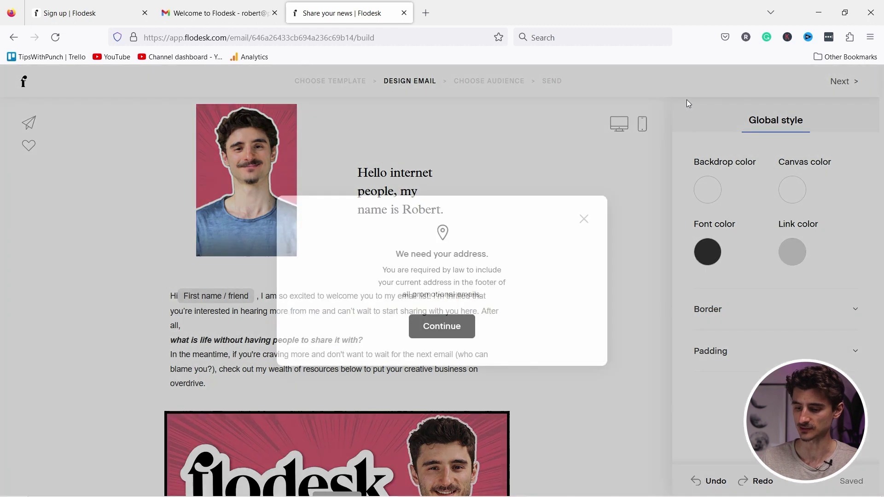
click(451, 332)
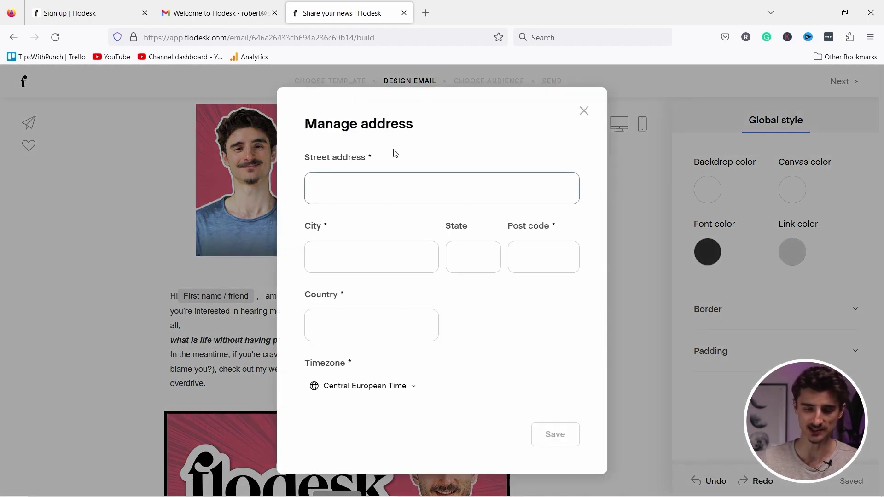
click(377, 188)
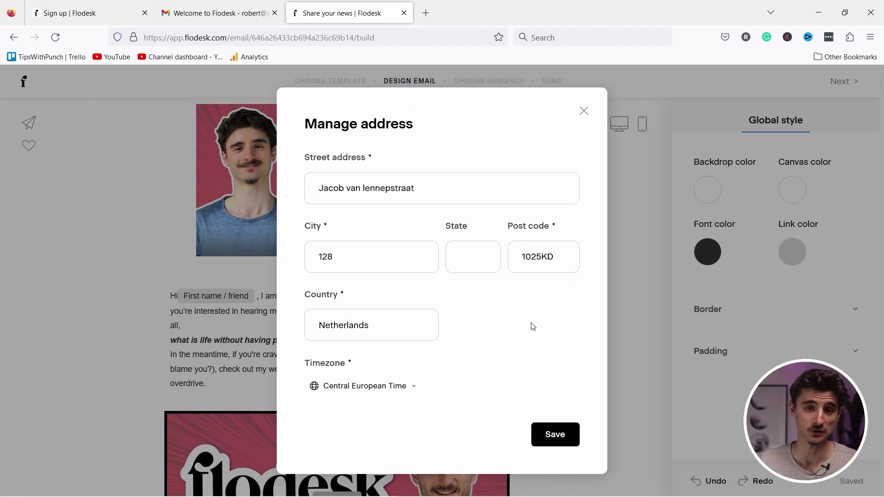
click(404, 390)
click(492, 396)
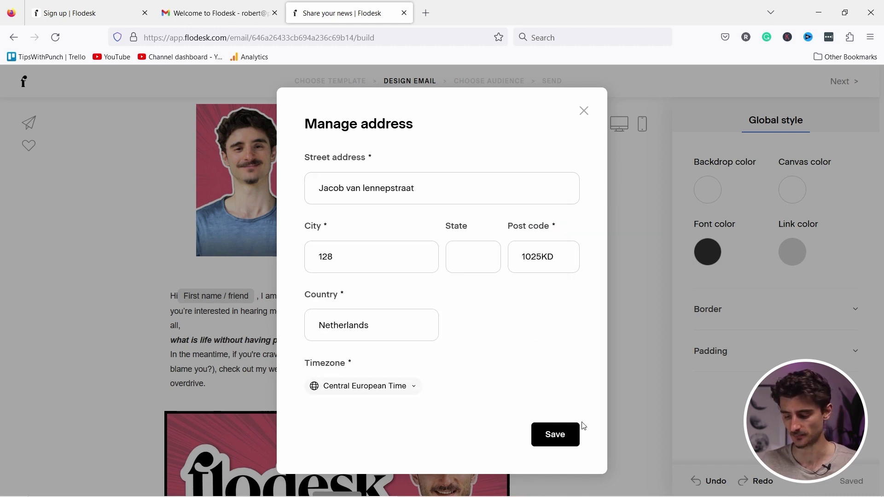
click(562, 436)
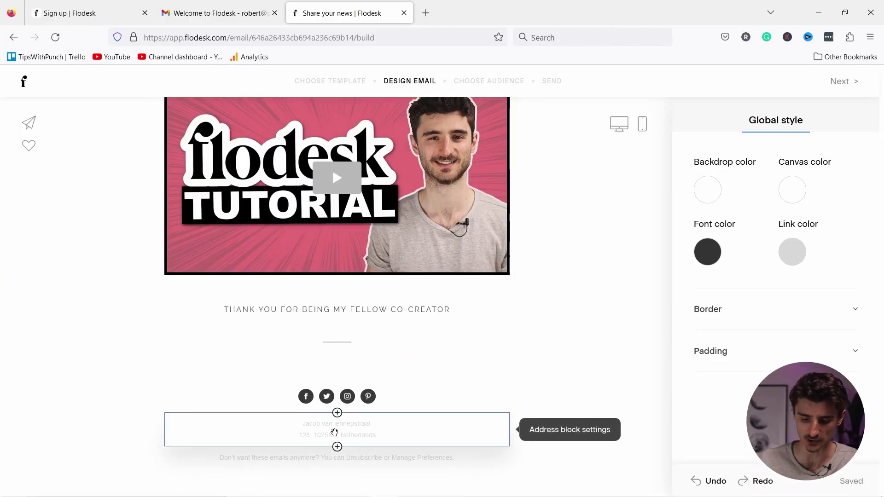
Delete the unlinked social icons block from the footer and continue to the audience step.
scroll(555, 307, up, 6)
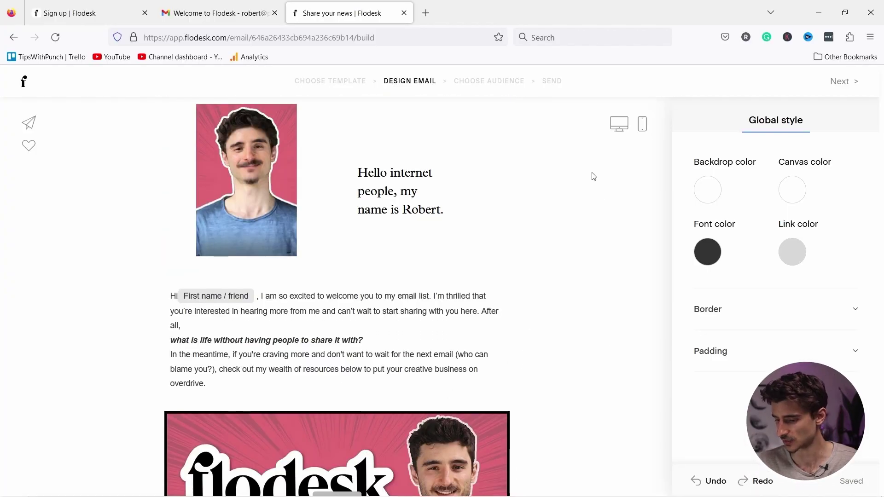
click(845, 86)
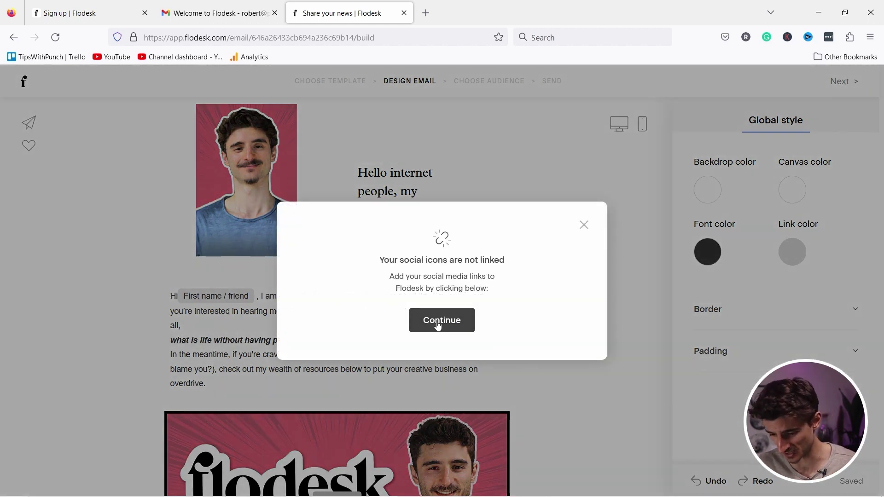
click(584, 225)
scroll(547, 244, down, 6)
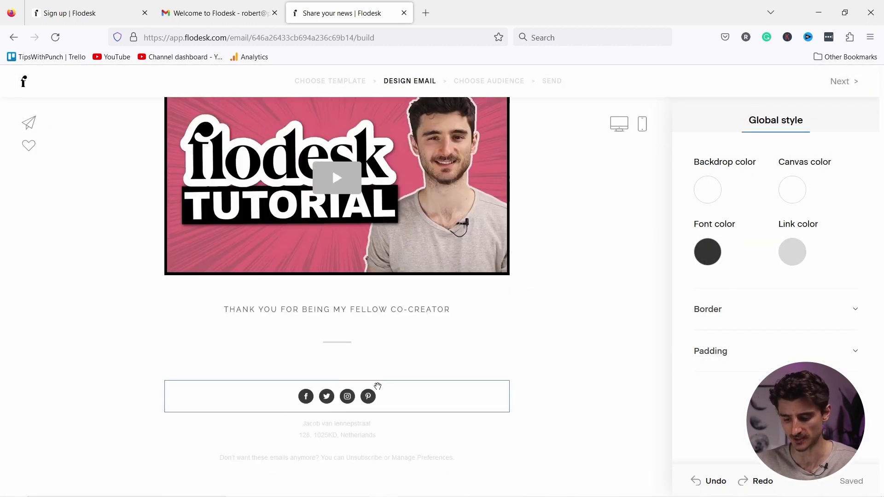
click(412, 390)
click(533, 435)
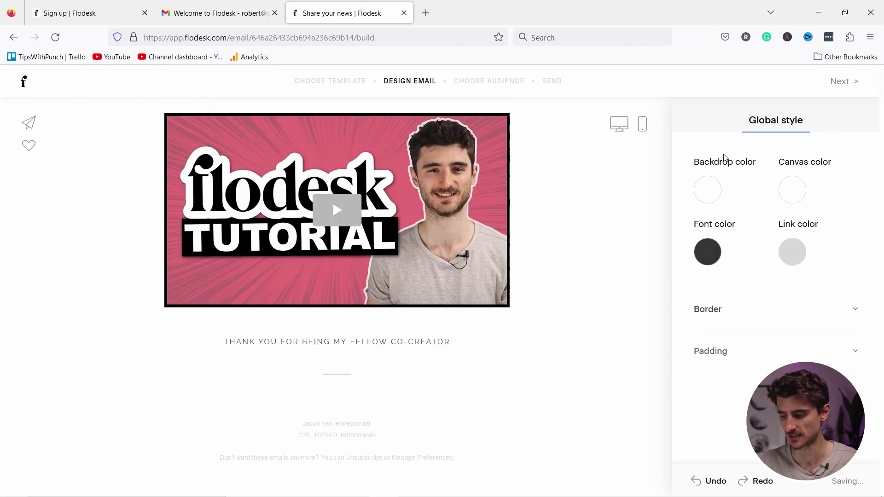
scroll(581, 310, up, 6)
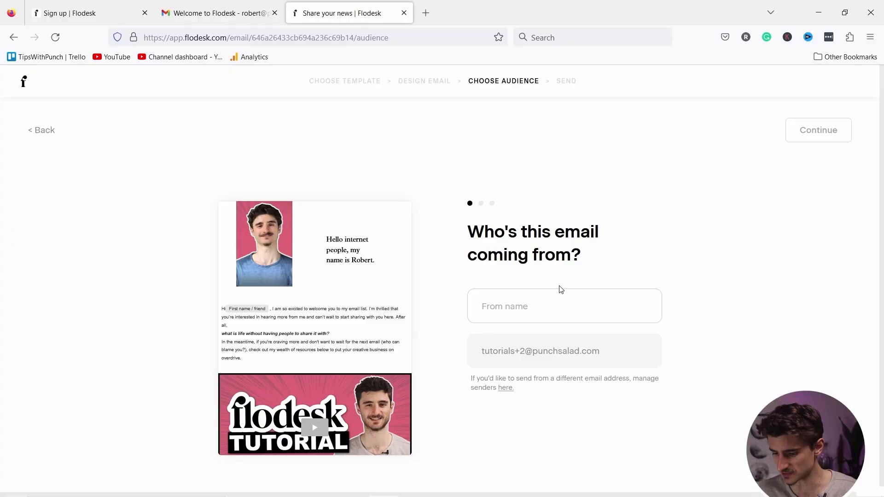
click(515, 304)
Enter the sender's From name and confirm the sender details.
click(515, 311)
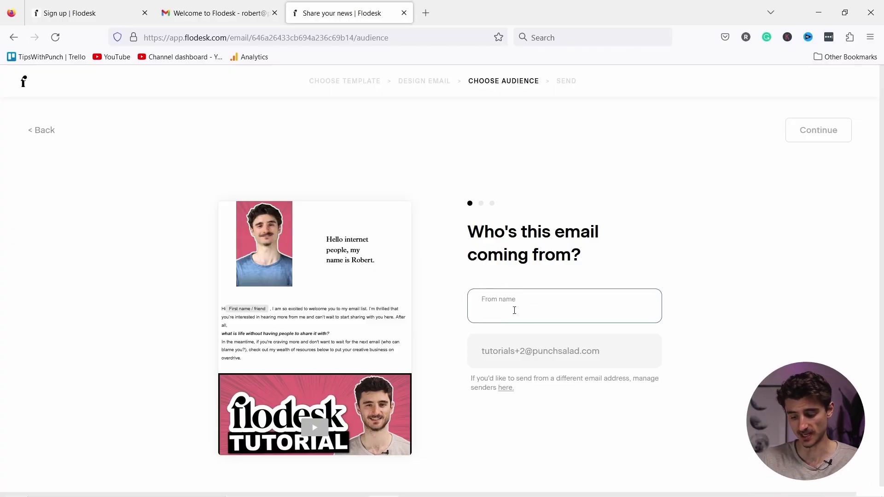
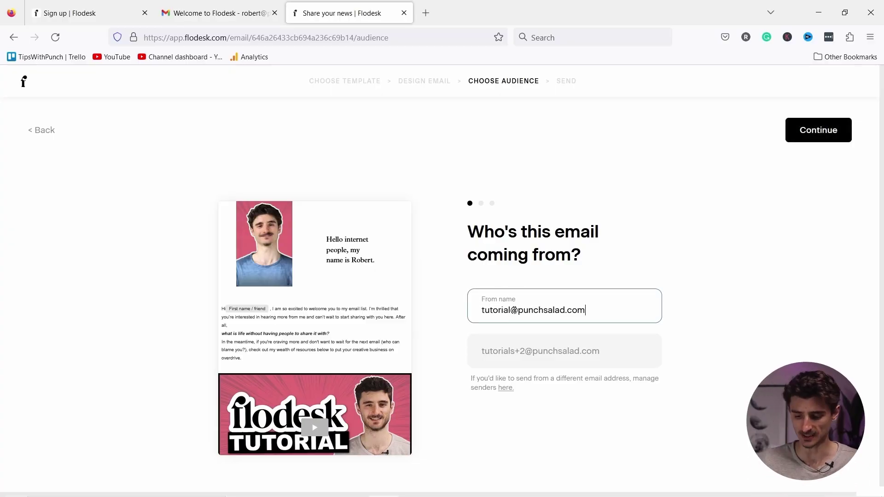
click(808, 137)
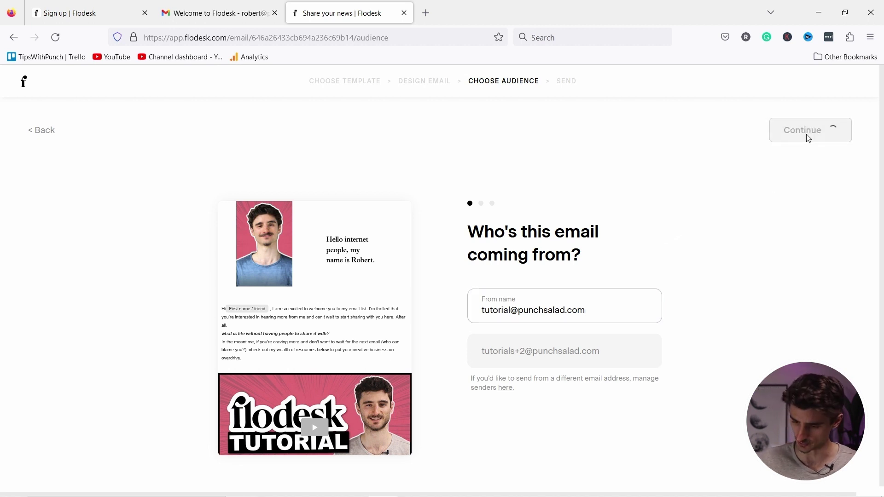
Replace the subject line with 'On a personal note' and add a short preview text.
drag(555, 324, 405, 327)
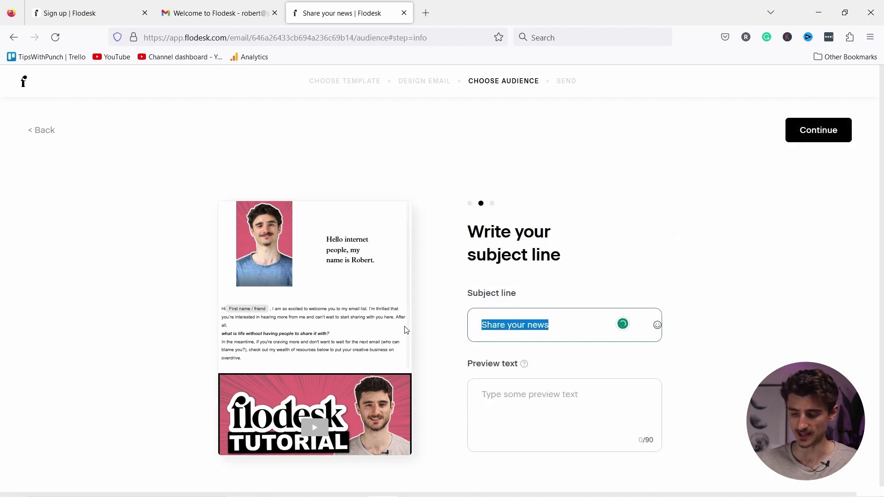
text(On a personal note)
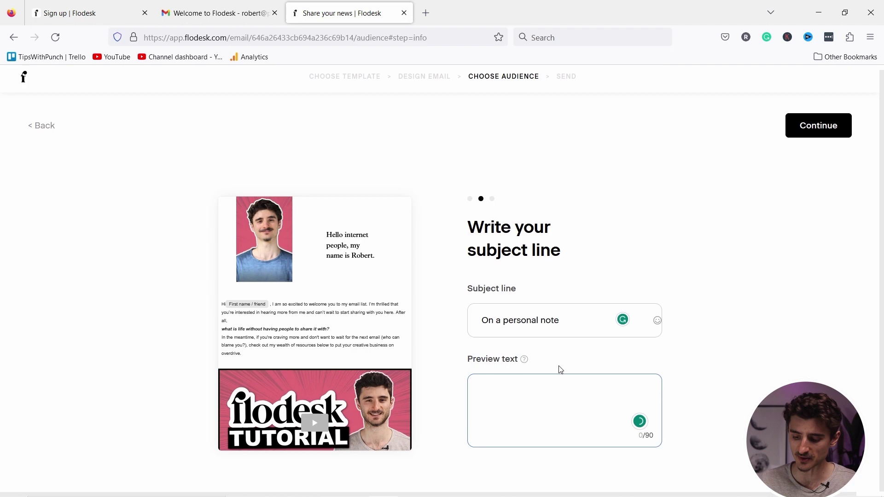
click(556, 363)
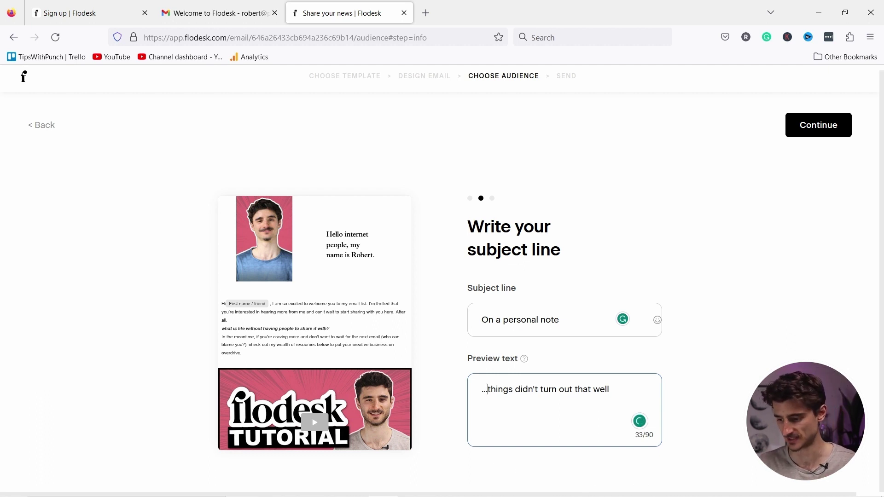
click(818, 125)
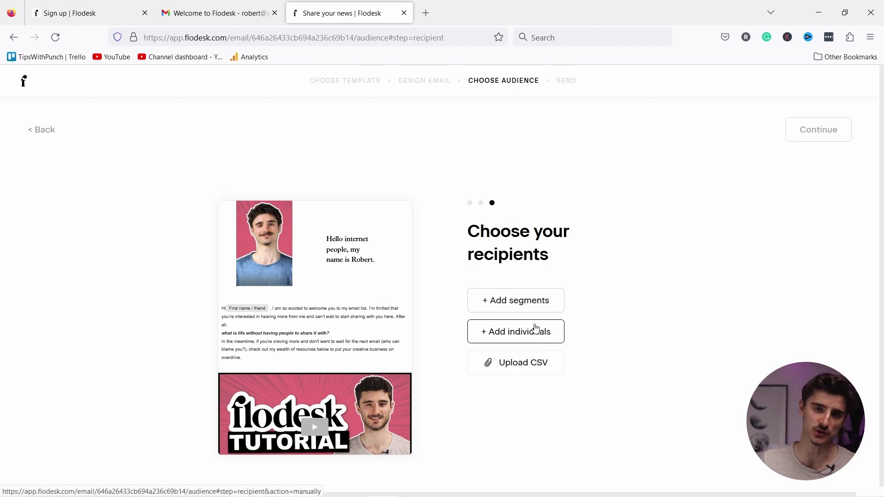
Include the All subscribers segment as recipients, excluding nothing, and save the audience.
click(547, 300)
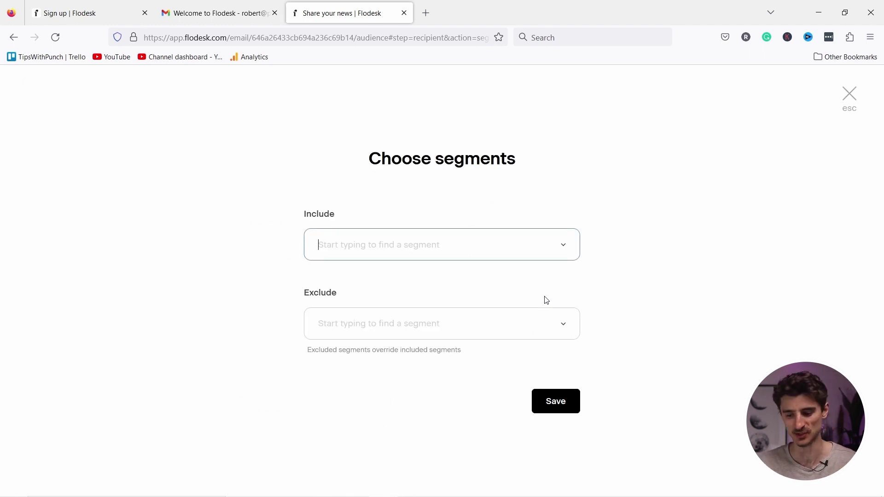
click(563, 245)
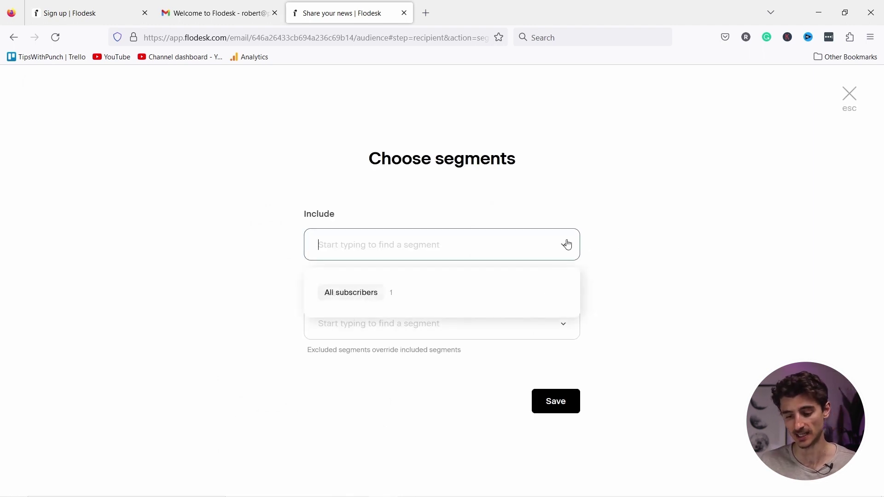
click(337, 300)
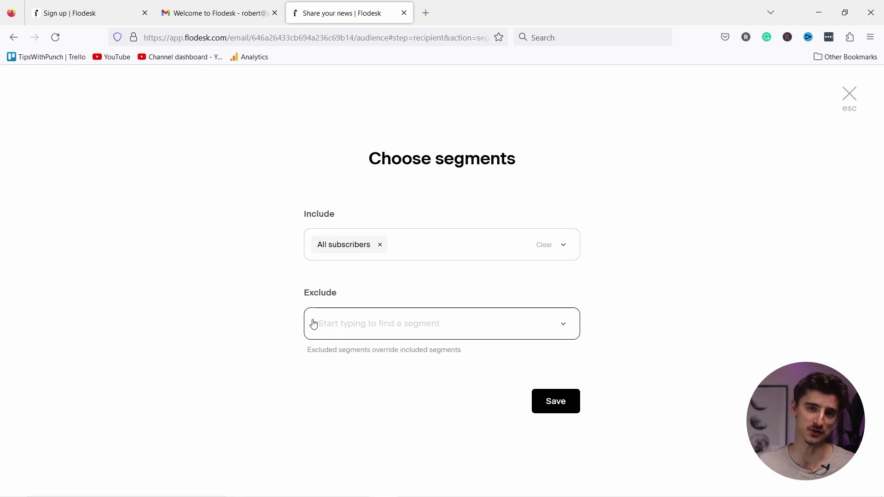
click(565, 328)
click(251, 259)
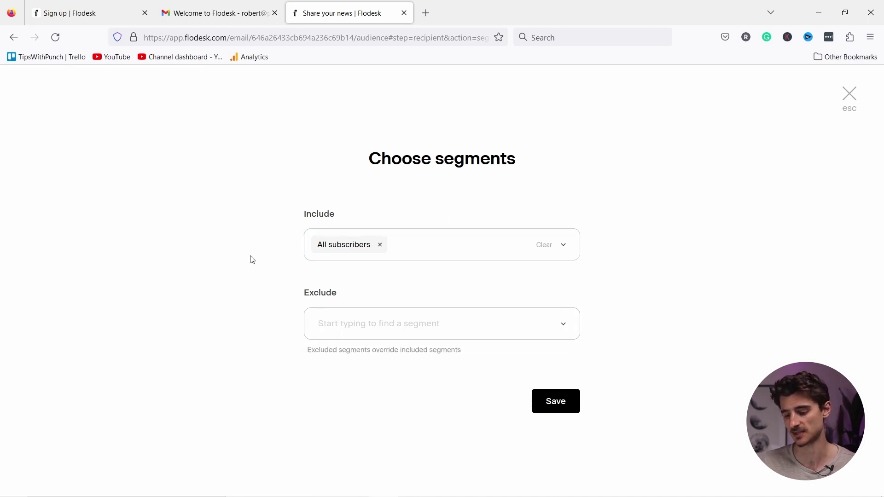
click(573, 404)
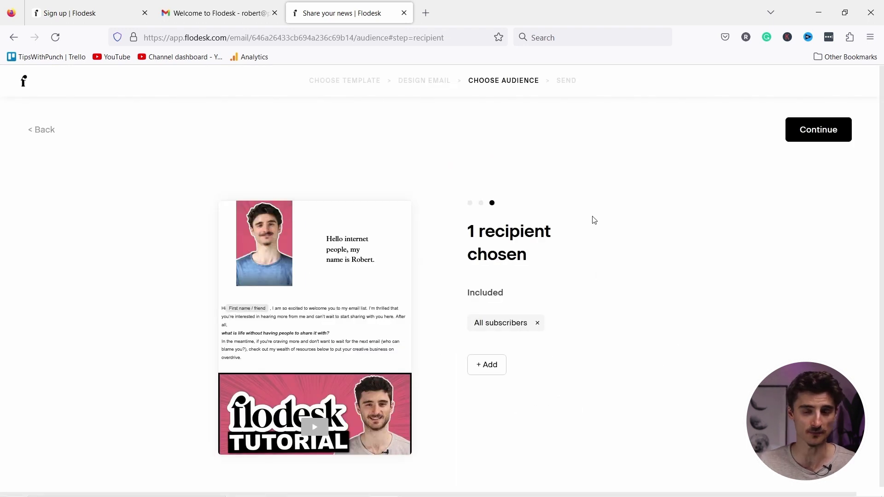
click(808, 130)
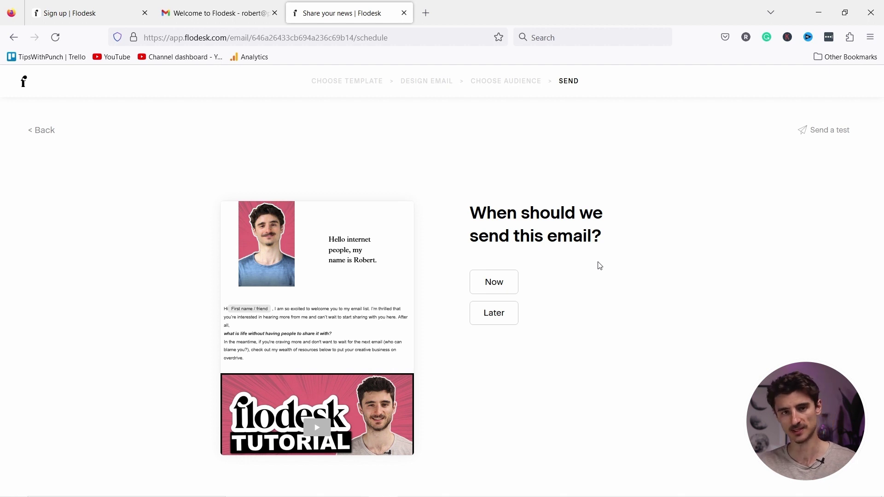
Set a later send on May 24 at the best morning time, 5:34 am.
click(494, 313)
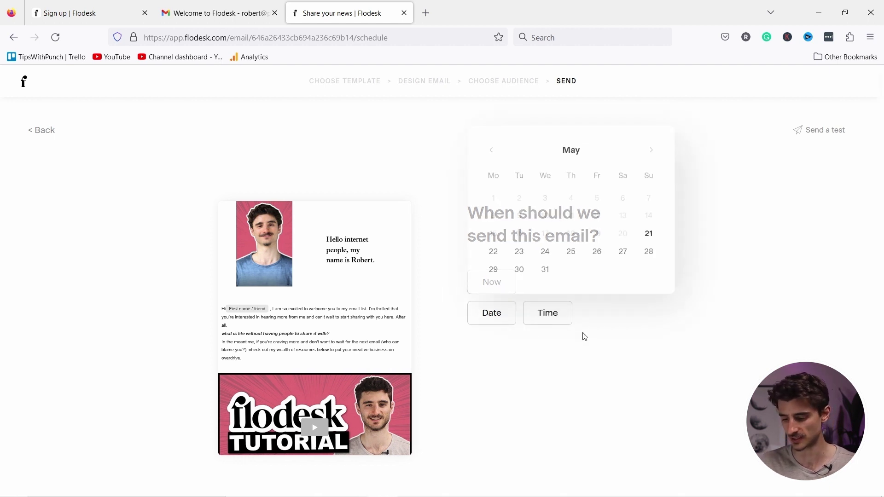
click(545, 252)
click(554, 315)
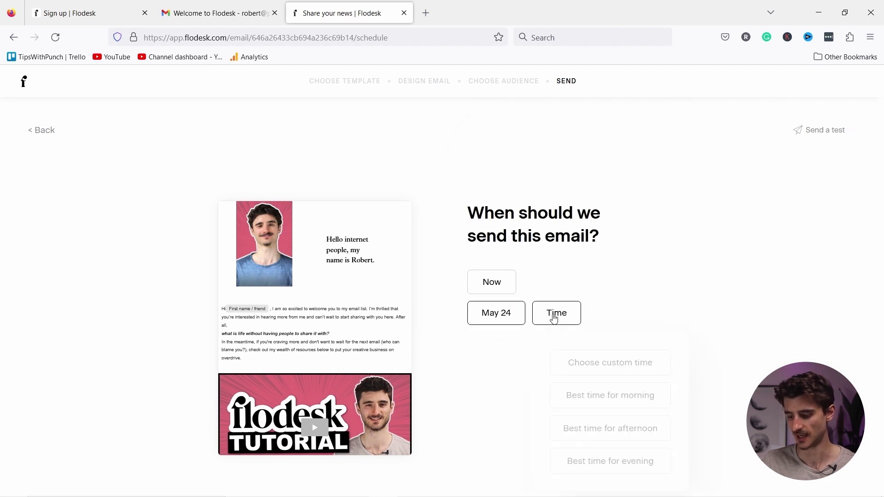
click(616, 406)
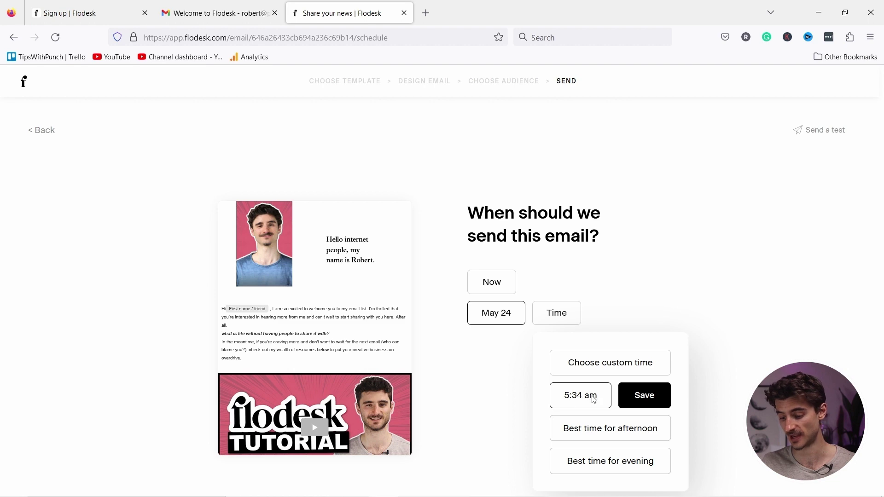
click(647, 396)
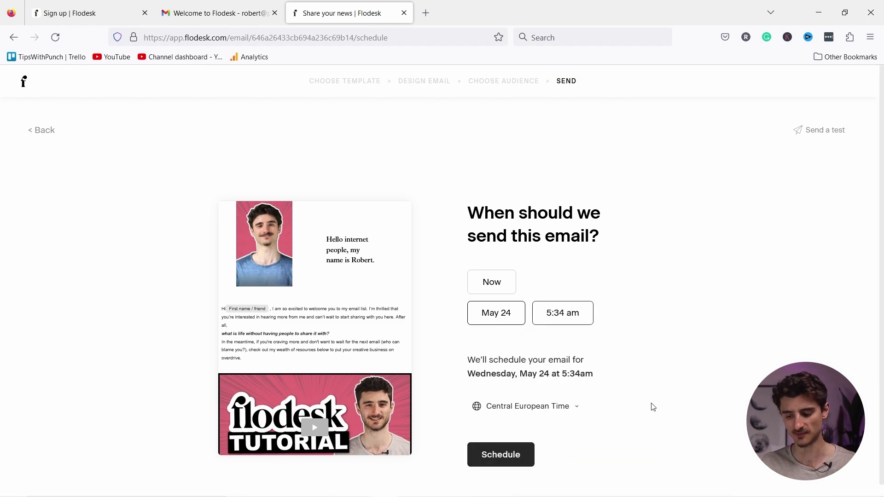
Schedule the email and view it listed among the scheduled emails in My emails.
click(508, 456)
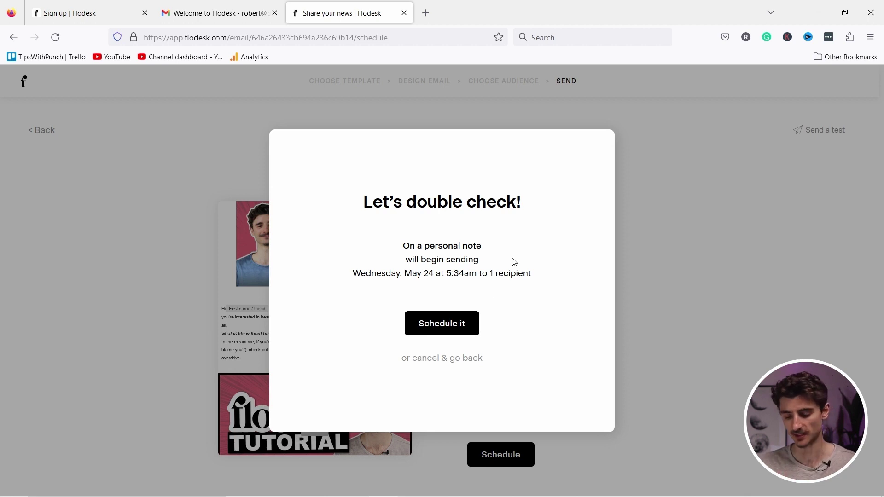
click(445, 326)
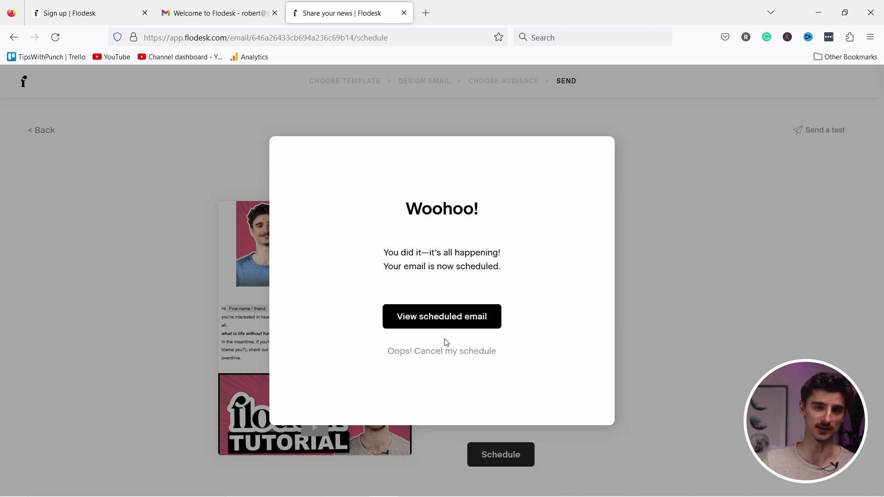
click(439, 324)
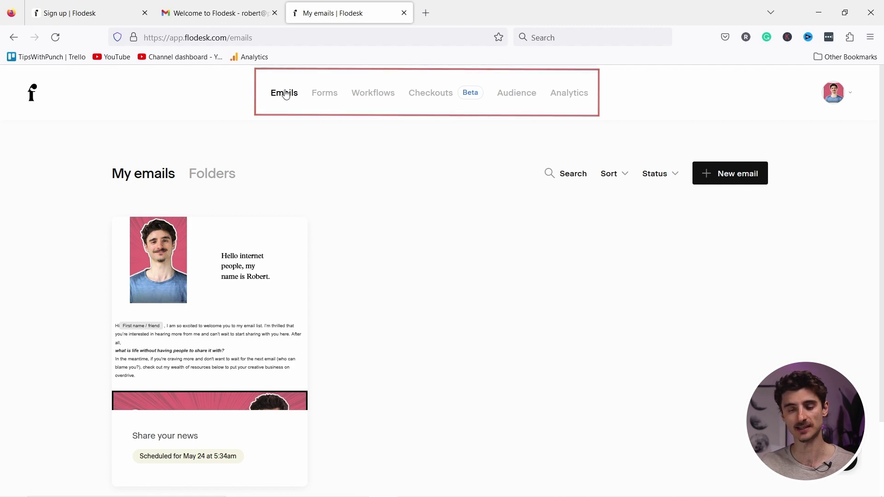
scroll(293, 184, down, 2)
mouse_move(296, 208)
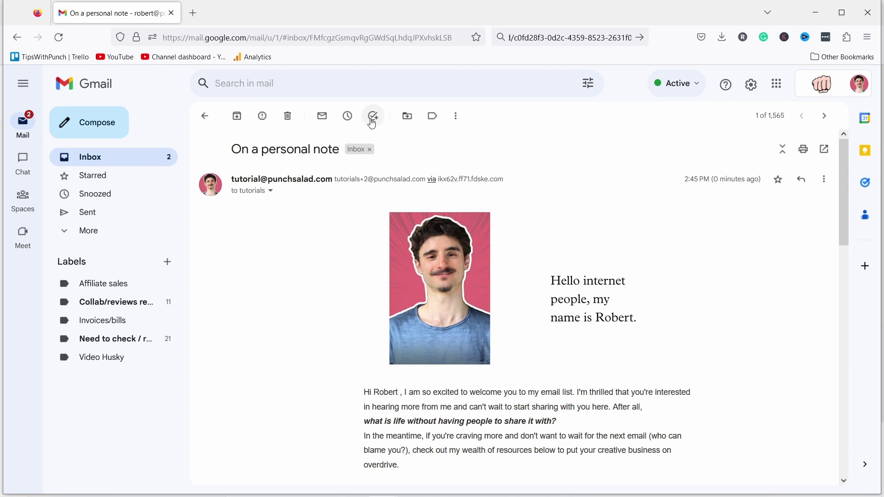
Scroll the received email in Gmail and highlight the personalized first name in its greeting.
scroll(429, 192, down, 3)
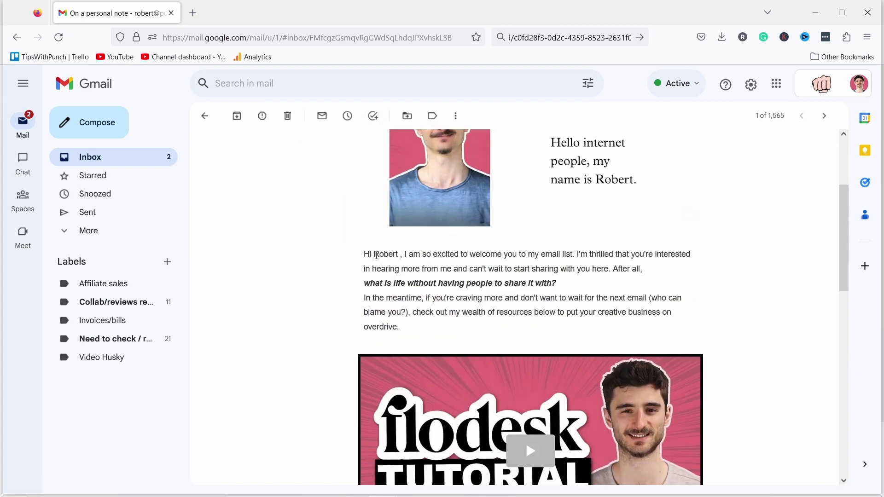
drag(399, 253, 374, 256)
scroll(450, 235, down, 5)
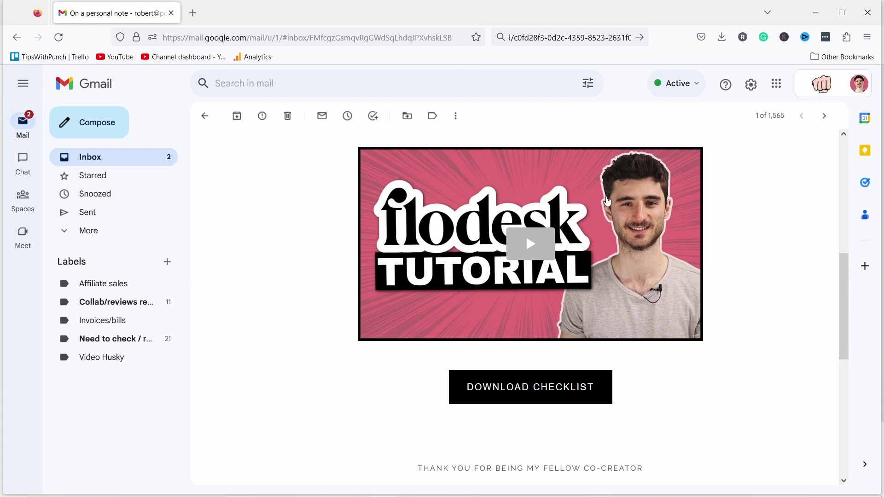
Open the tutorial video link, close the YouTube tab, then open the checklist PDF.
click(531, 245)
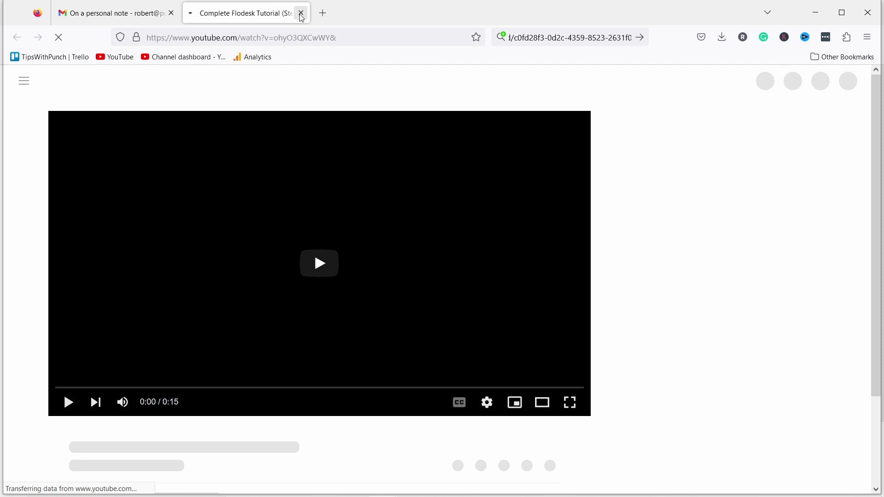
click(302, 14)
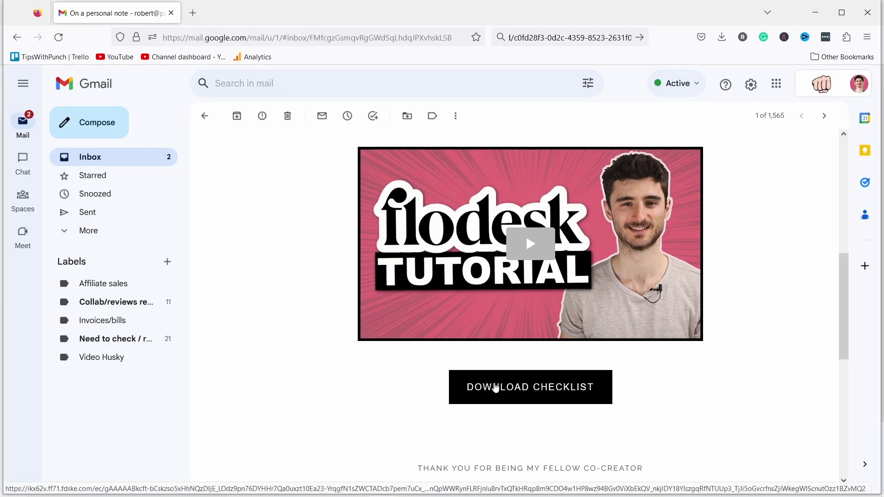
click(495, 387)
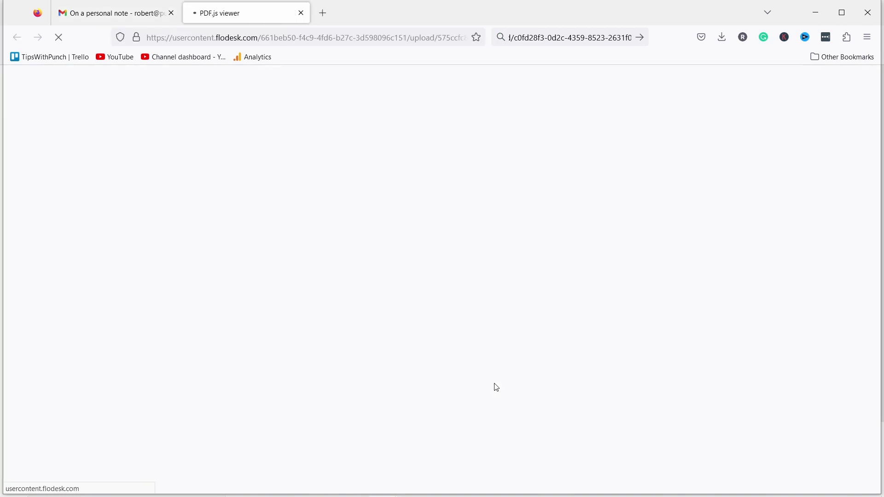
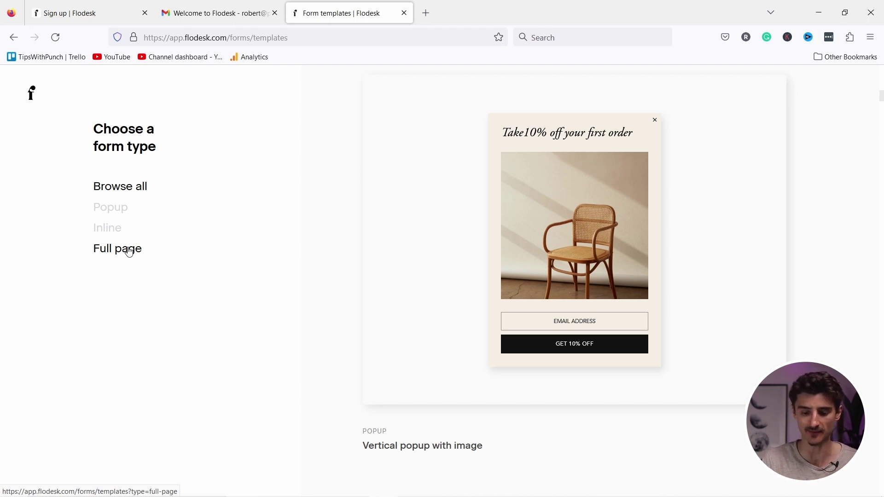
Start an inline form from the Ribbon banner II template, saving subscribers to a new 'About me form' segment.
click(114, 232)
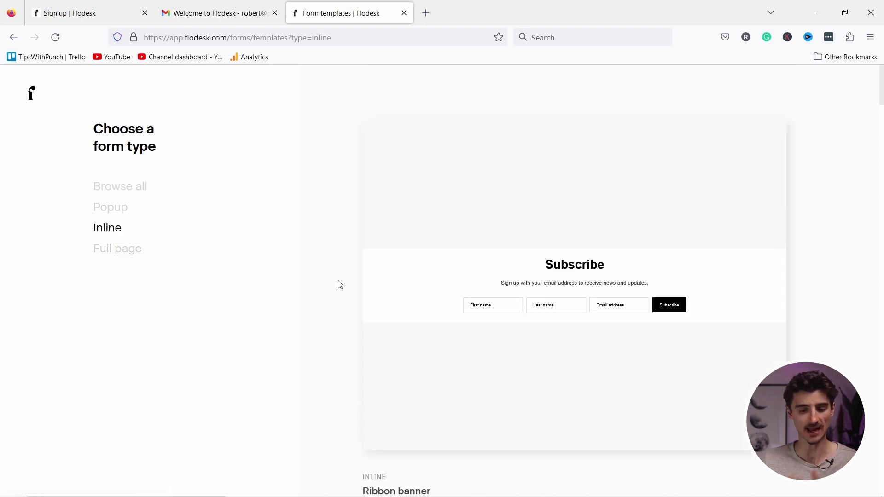
scroll(580, 230, down, 15)
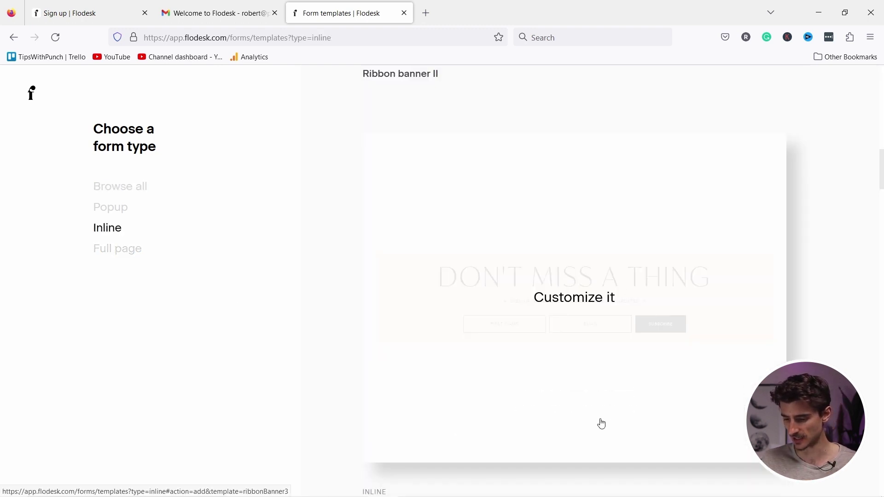
click(531, 206)
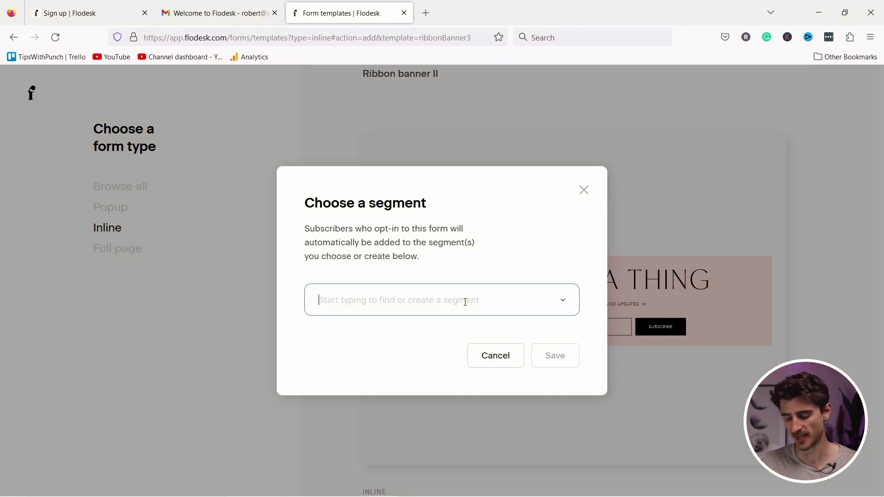
text(About m)
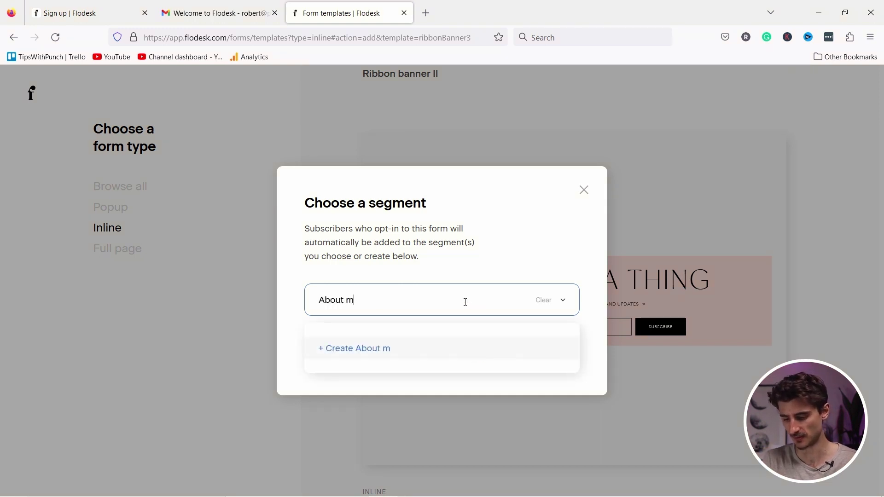
text(e form)
click(405, 348)
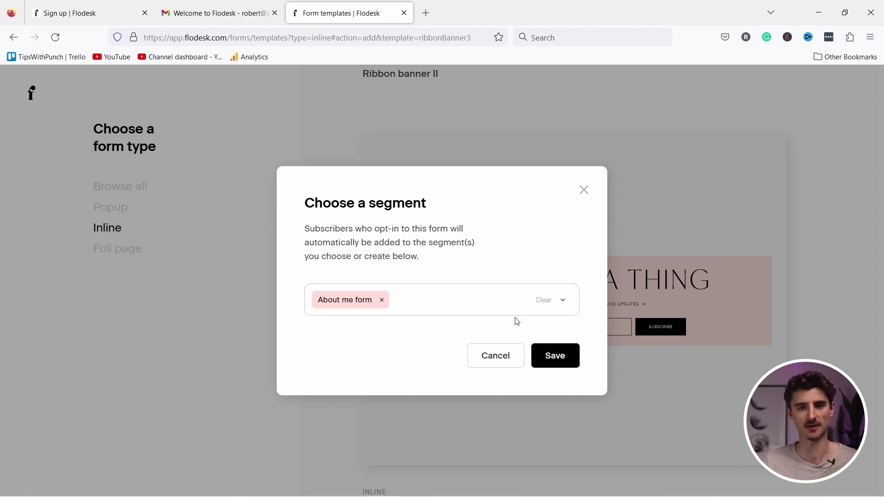
click(555, 356)
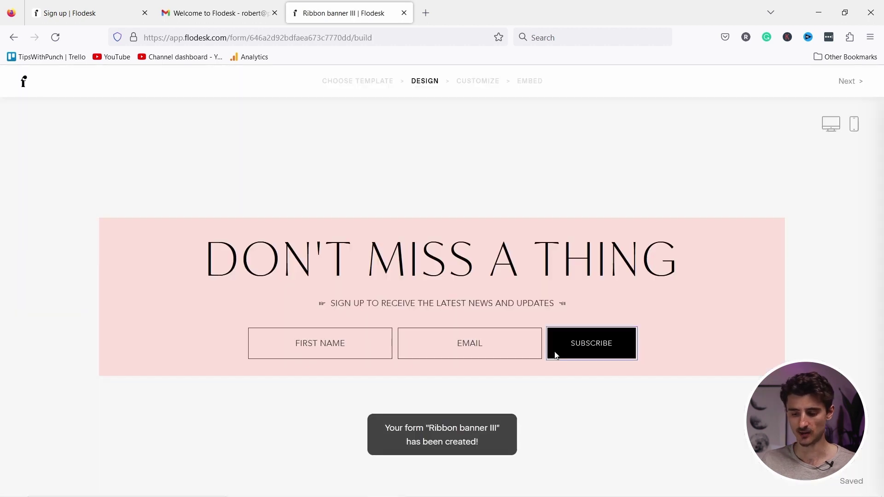
Switch the DON'T MISS A THING headline font from IvyMode ExtraLight to Brothers.
click(353, 247)
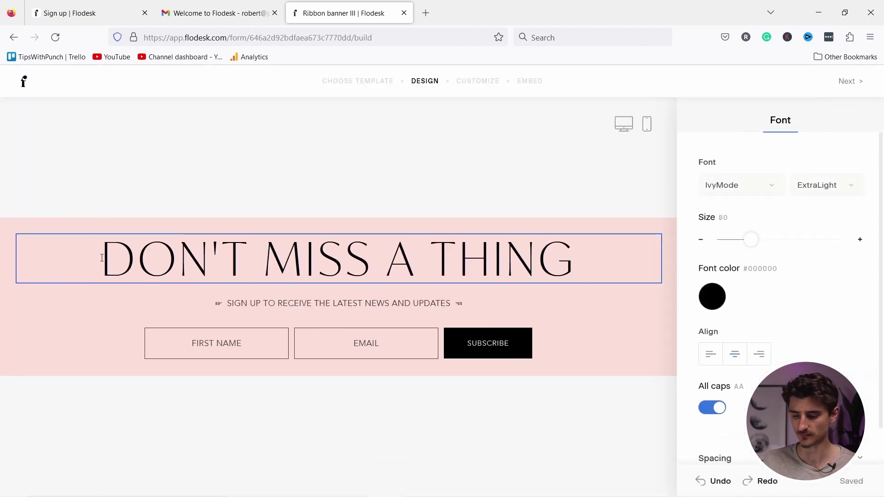
drag(101, 258, 587, 273)
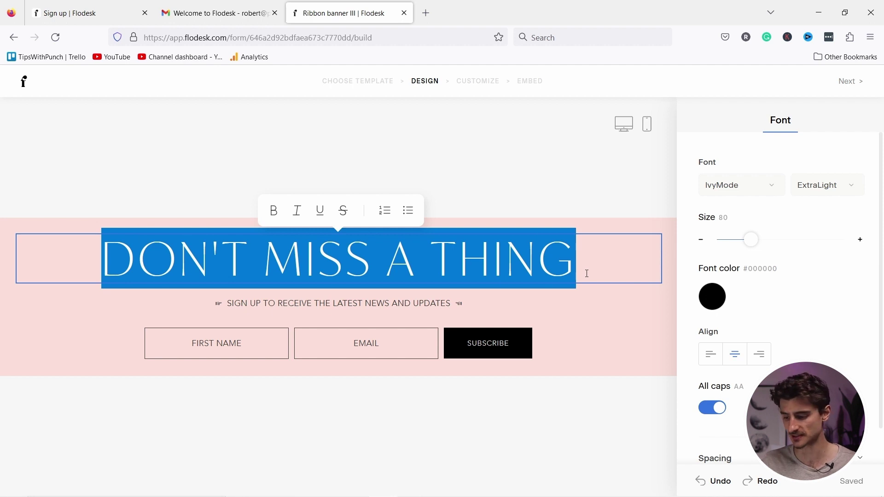
click(755, 184)
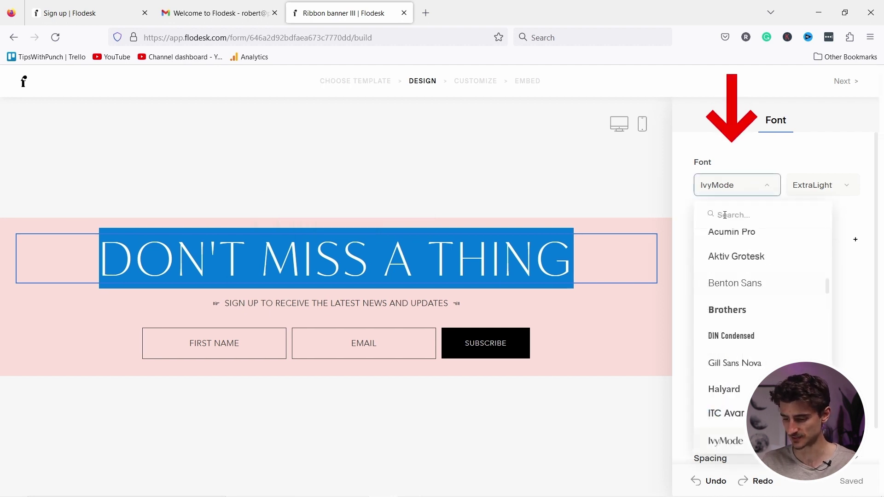
click(725, 311)
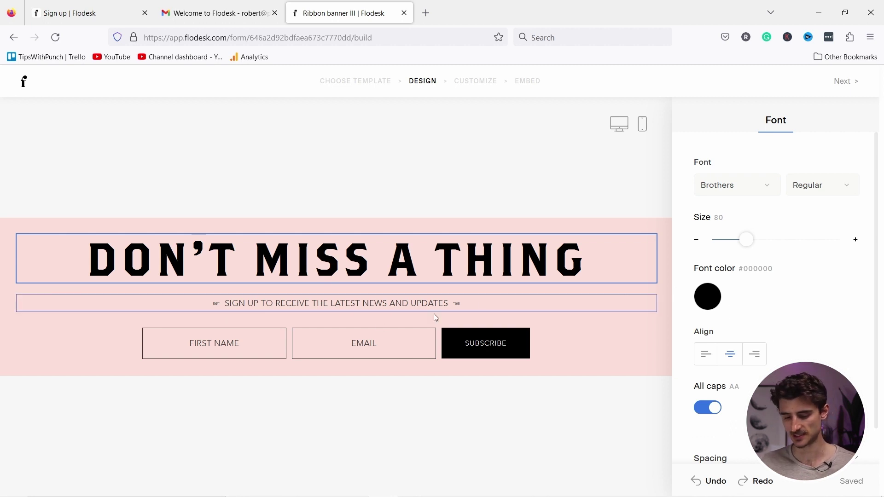
click(219, 346)
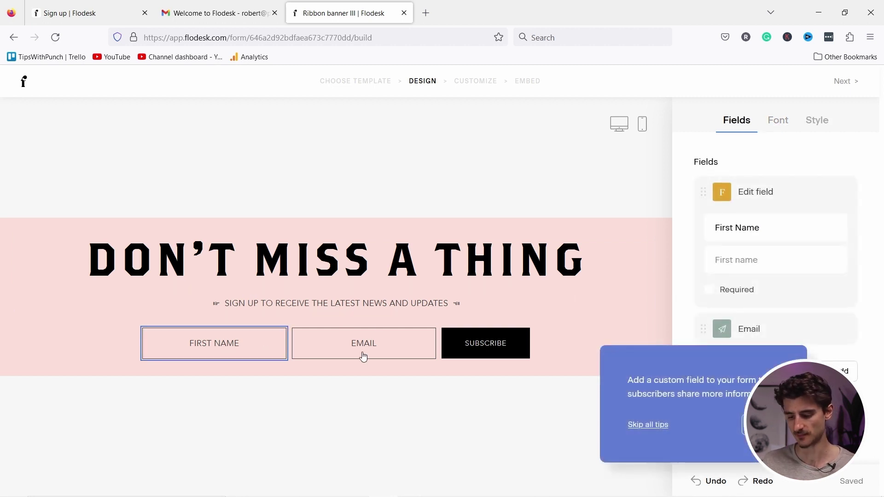
Add a Last name field and move it above the Email field.
click(760, 425)
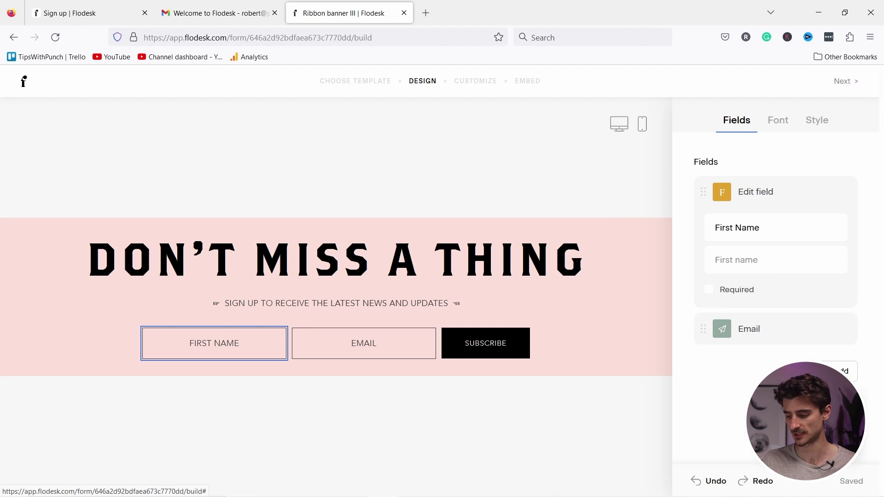
click(836, 371)
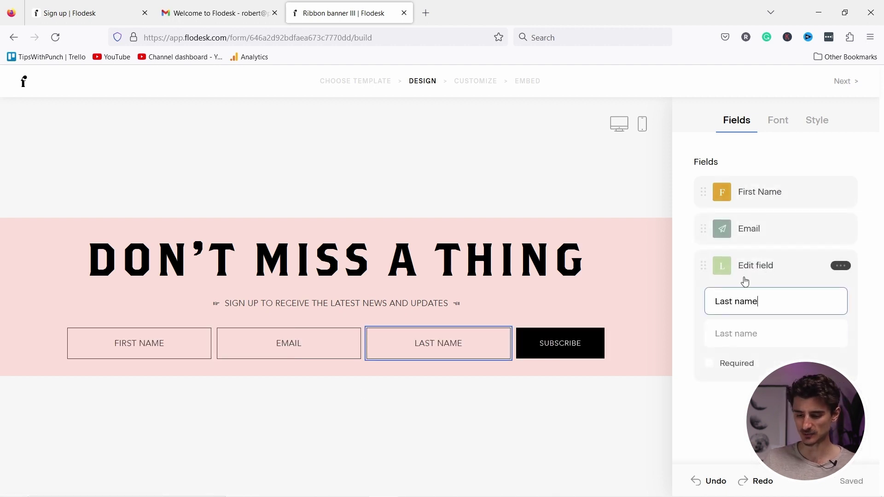
click(773, 266)
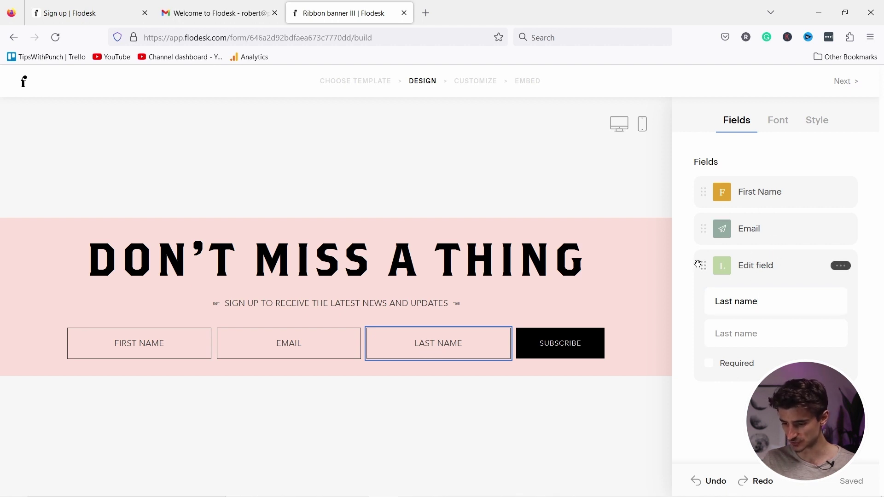
drag(703, 255, 703, 227)
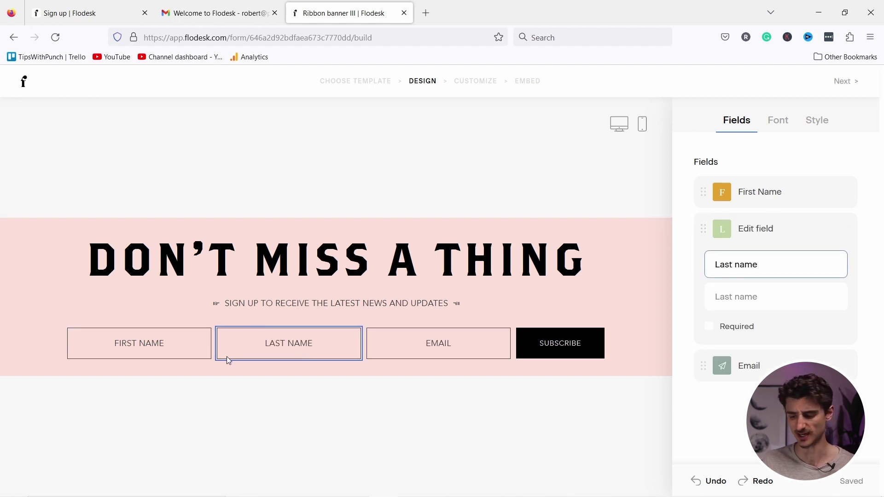
Make First Name required and relabel the Email field 'Business email'.
click(744, 192)
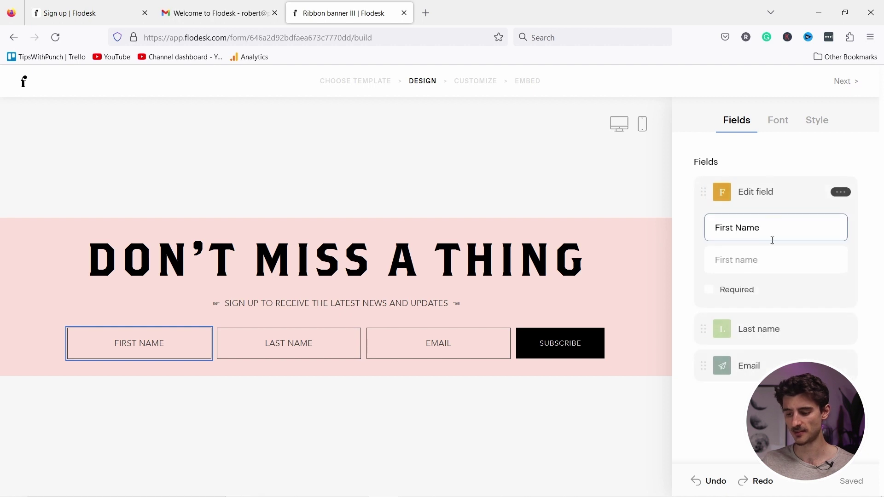
click(708, 290)
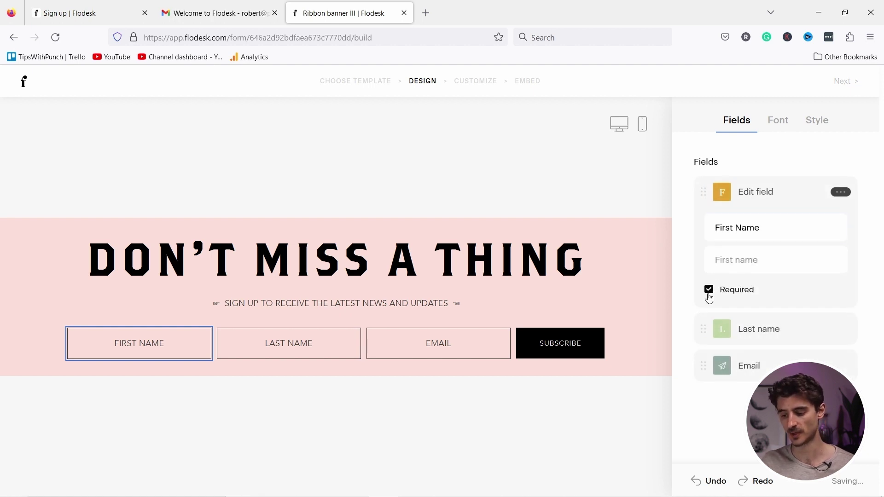
click(758, 330)
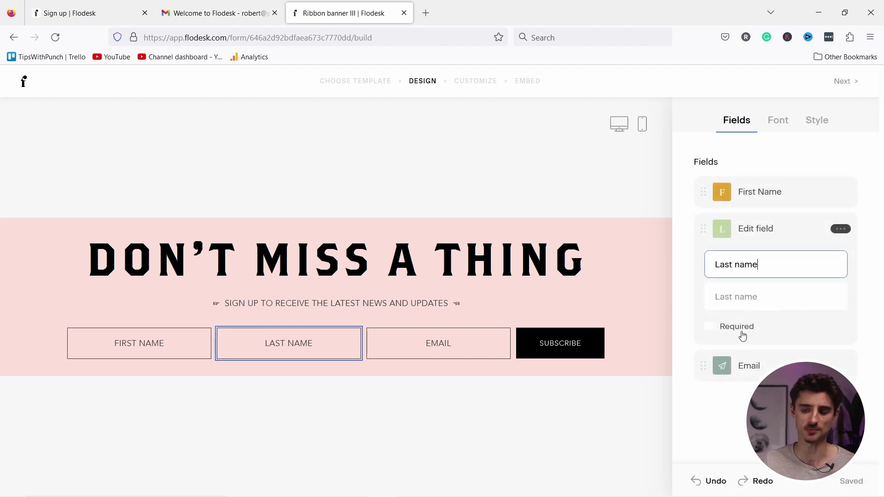
click(755, 367)
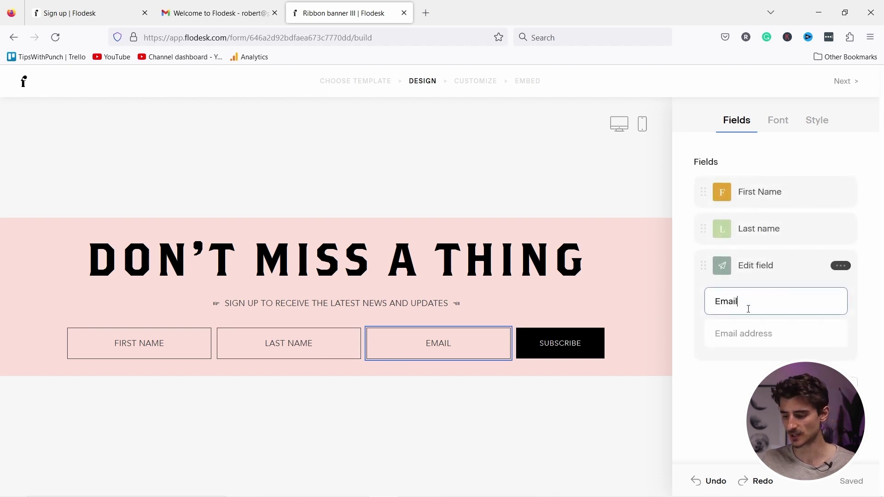
drag(739, 303, 673, 295)
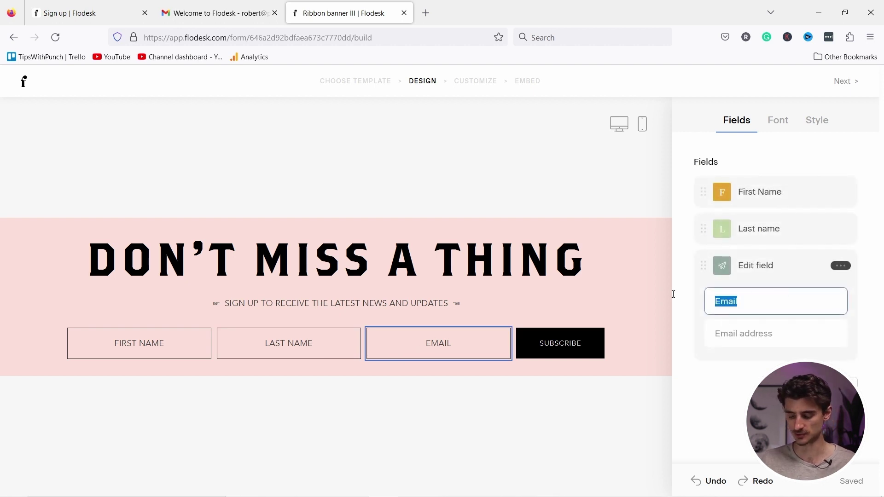
key(BackSpace)
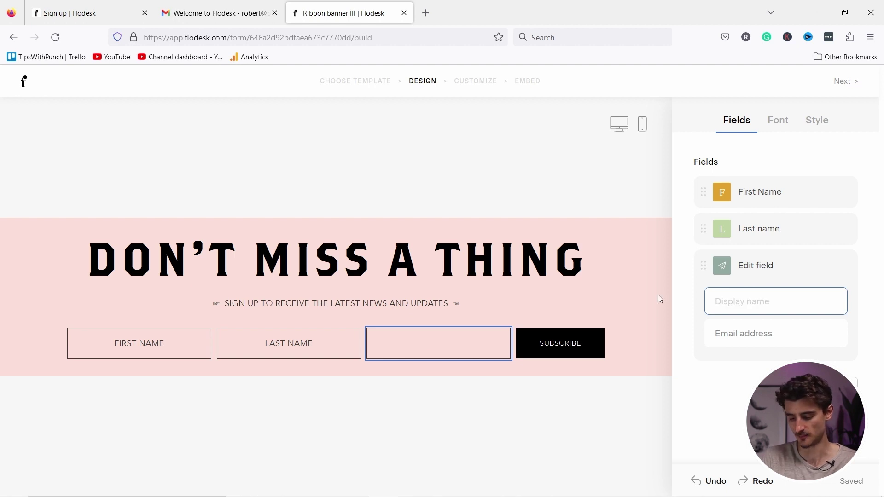
text(Business email)
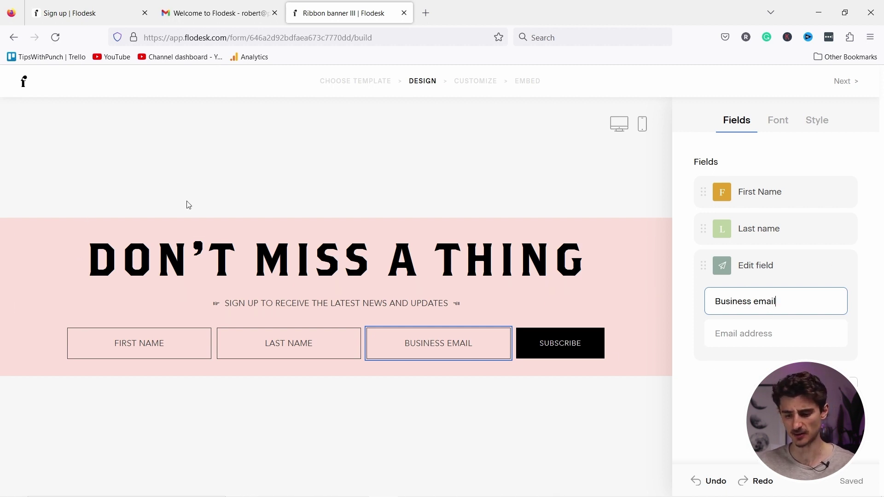
click(223, 150)
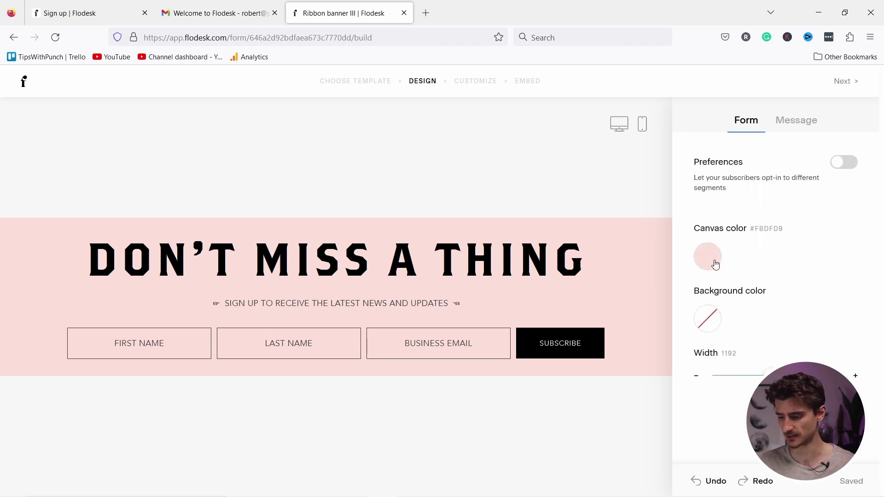
Set the canvas colour to light blue (#CCE3FF) and check the mobile preview.
click(715, 264)
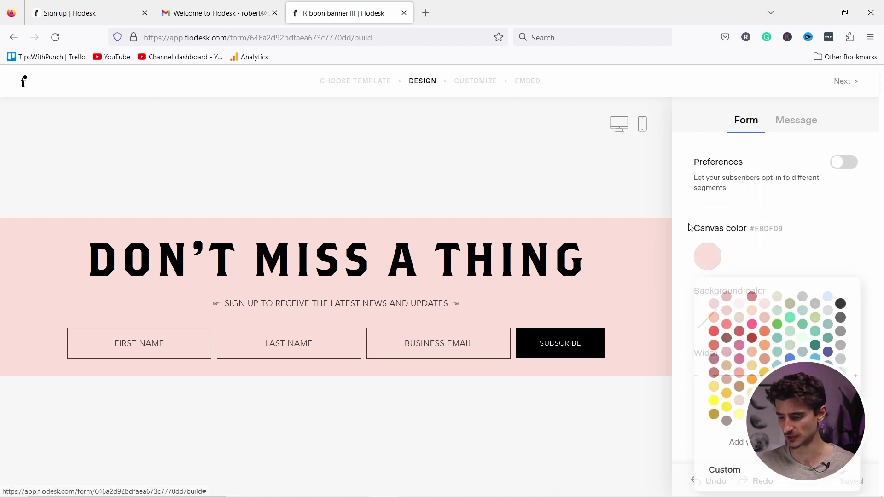
click(830, 297)
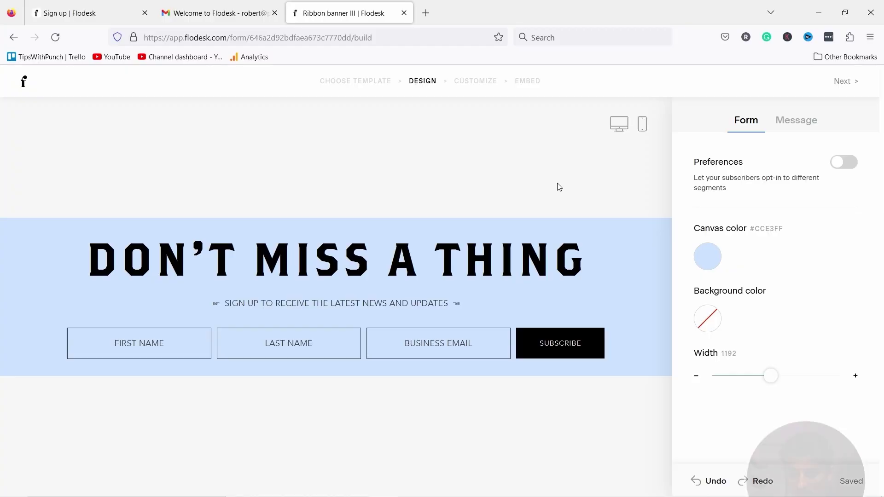
click(642, 124)
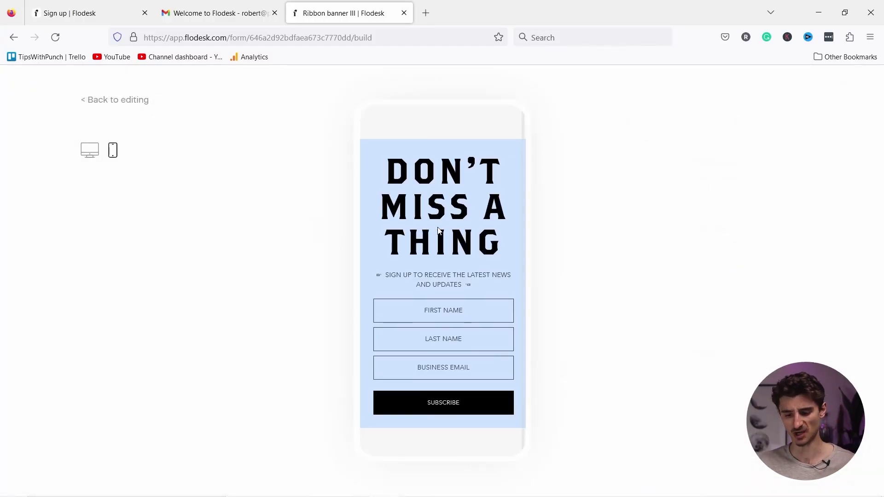
click(97, 101)
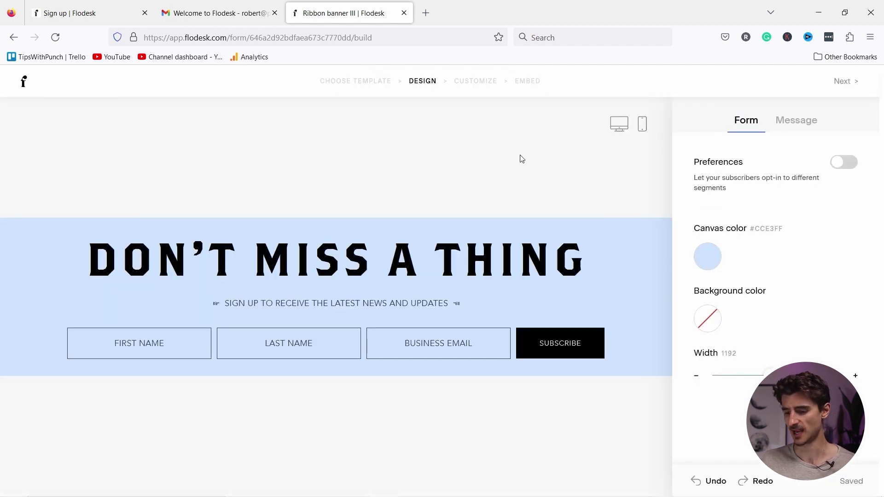
Compare the Minimal, Direct and Custom success-message styles, choose Casual, and continue to Customize.
click(802, 124)
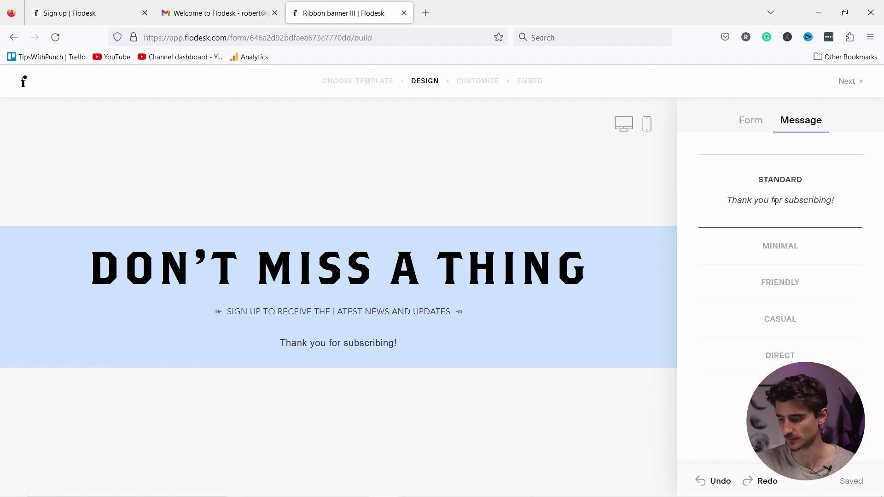
click(780, 249)
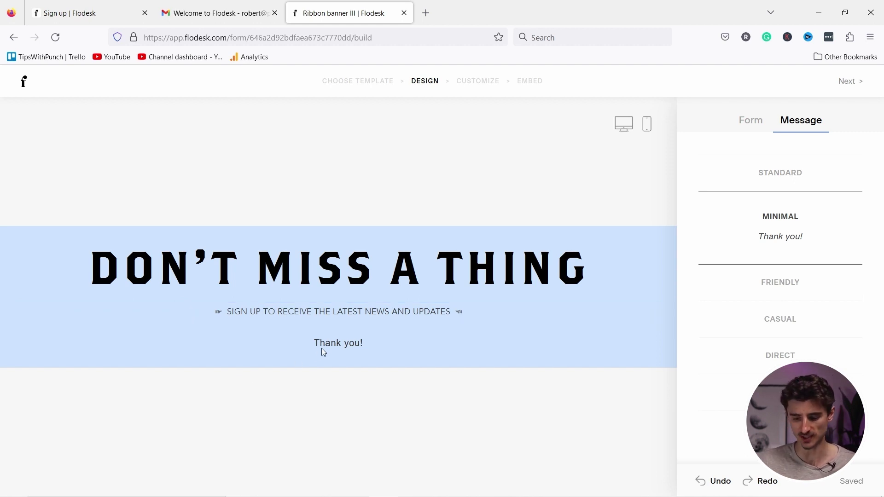
click(781, 356)
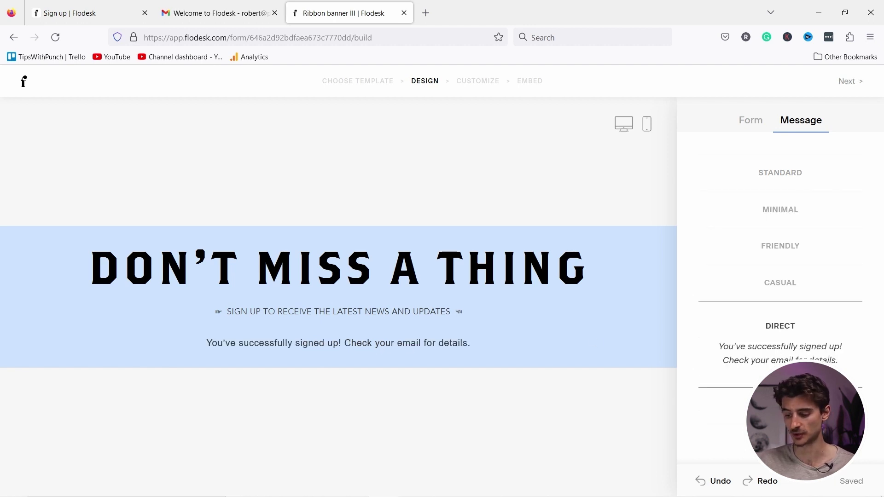
click(780, 406)
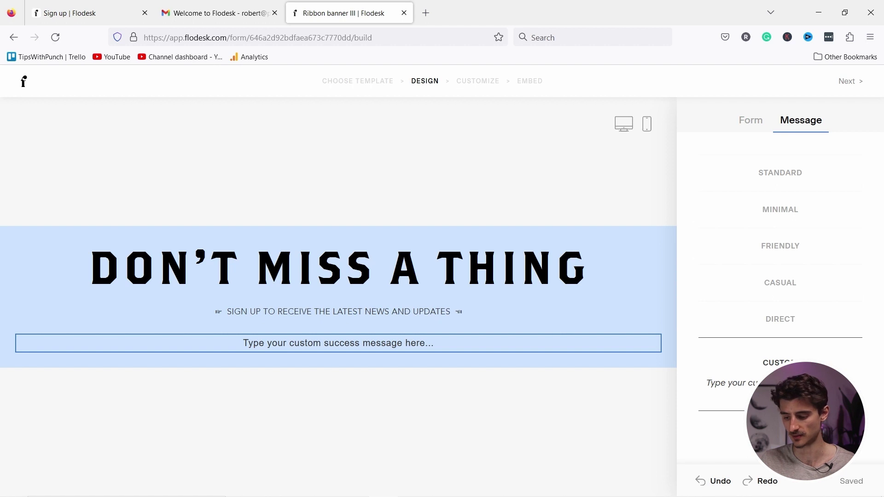
click(786, 284)
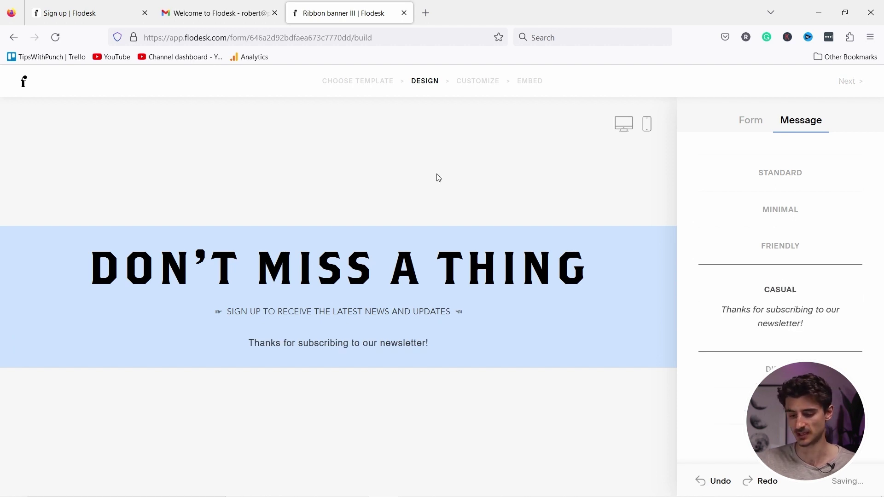
click(849, 82)
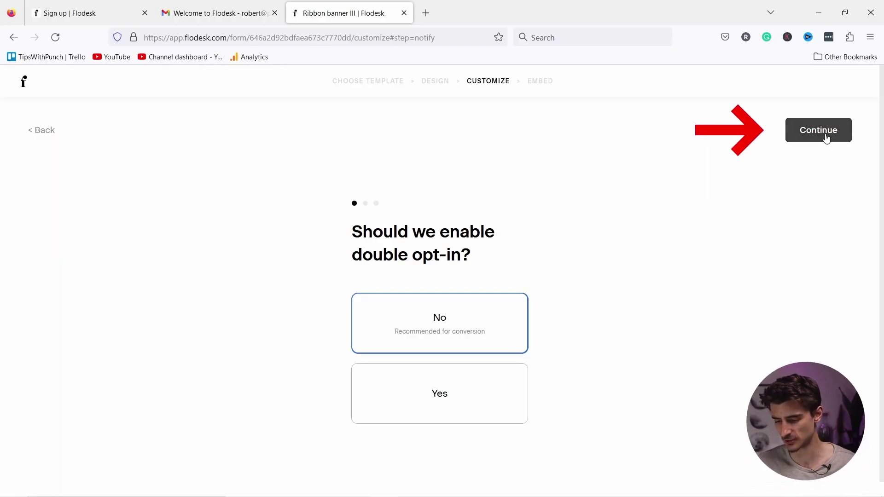
Choose 'Do not notify me' for opt-ins and keep 'Display success message' after submission.
click(827, 138)
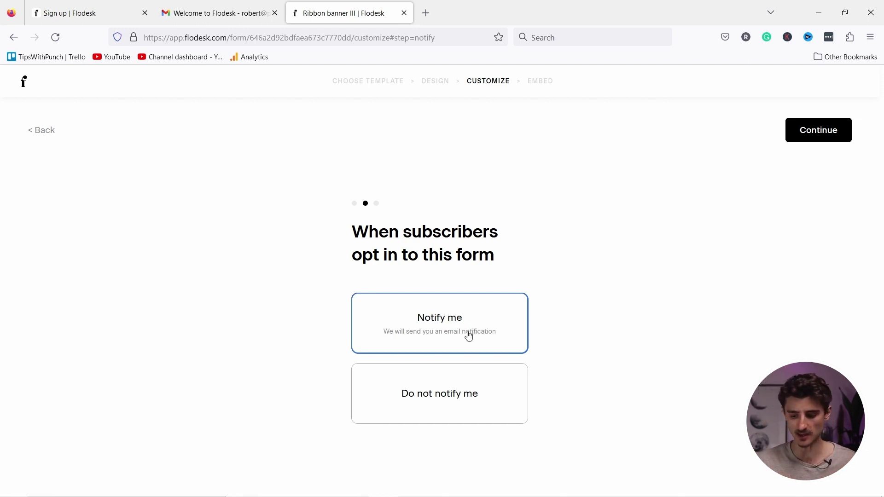
click(425, 395)
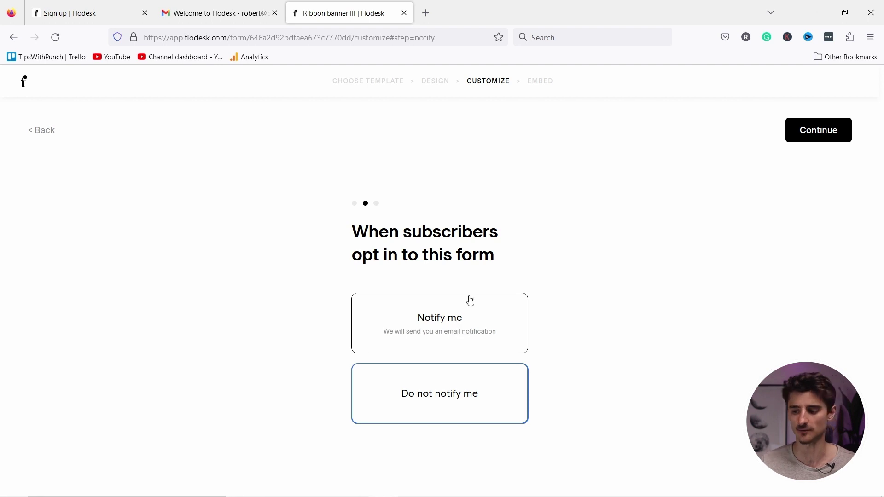
click(810, 130)
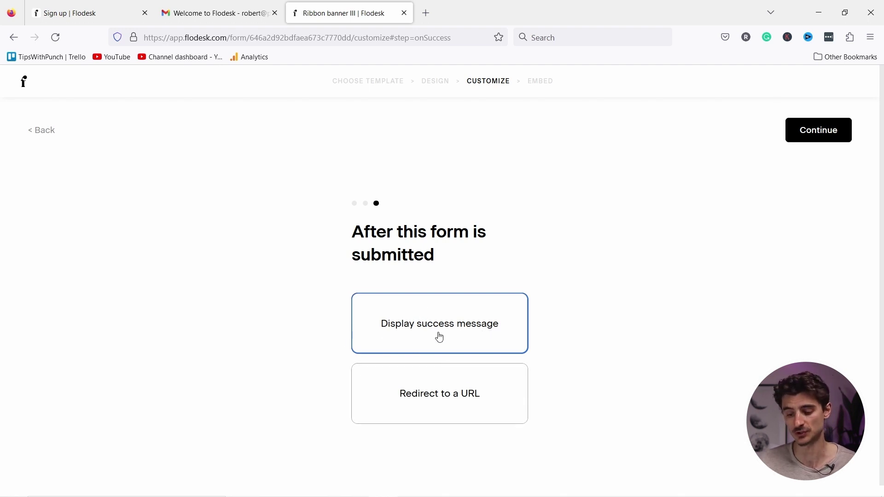
click(812, 131)
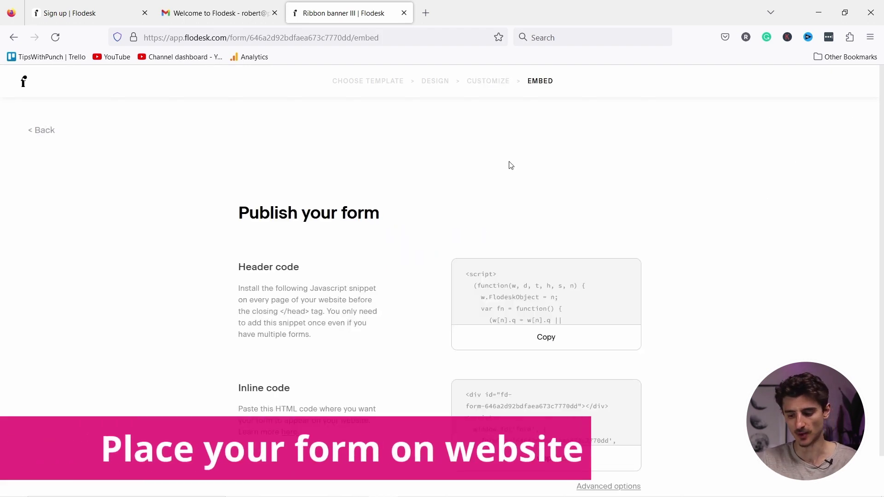
Copy the form's Header code snippet and switch to the Elementor editor tab.
scroll(492, 298, down, 2)
scroll(495, 299, up, 2)
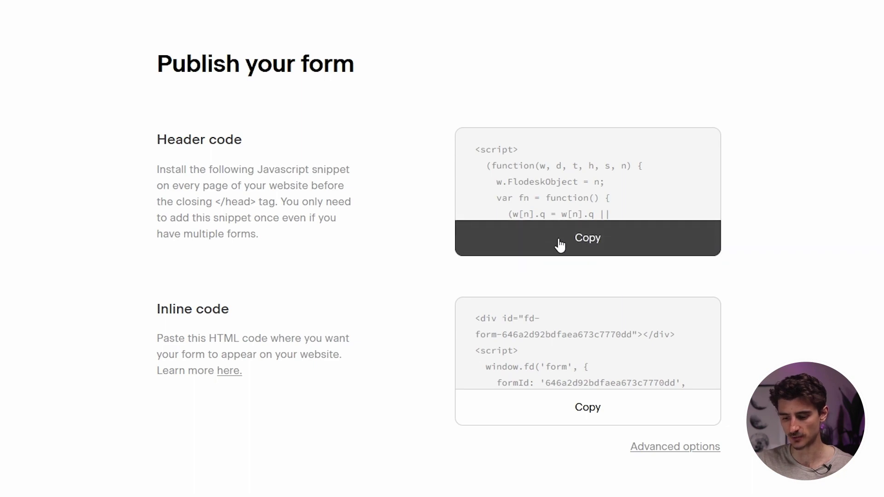
click(560, 245)
click(447, 14)
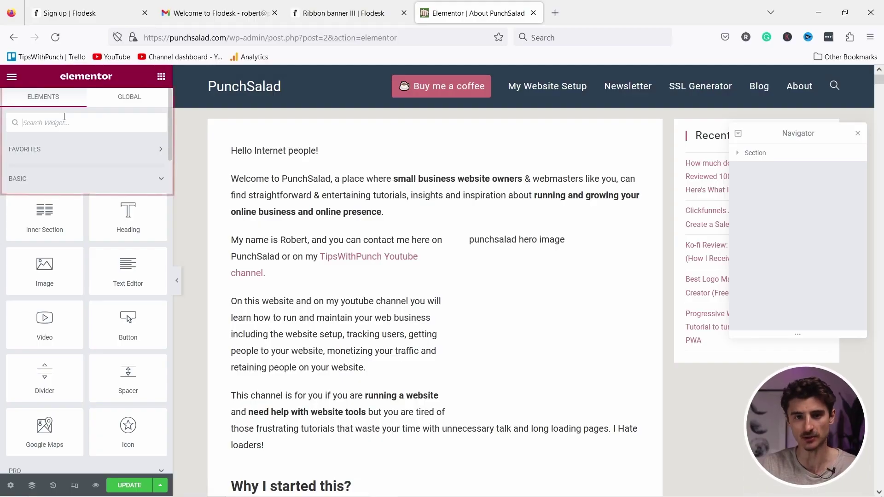
Place an HTML widget above 'Why I started this?' and paste in the Flodesk header code.
text(hmt)
text(l)
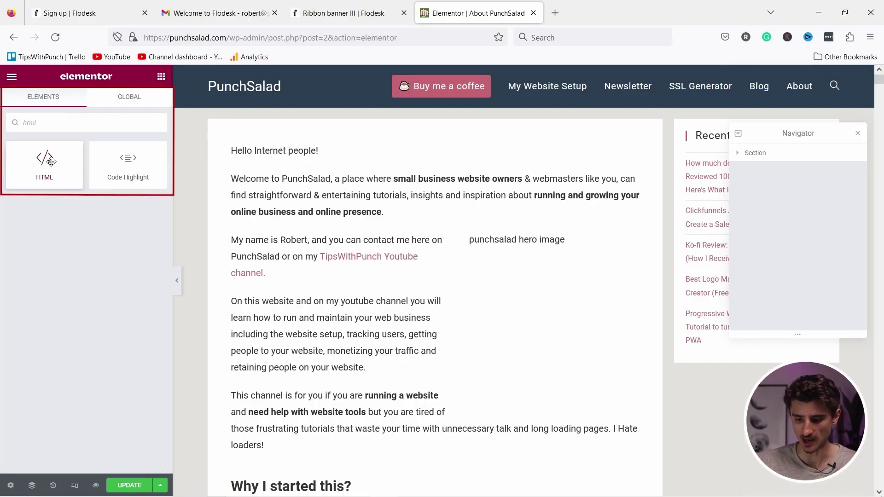
drag(45, 161, 371, 449)
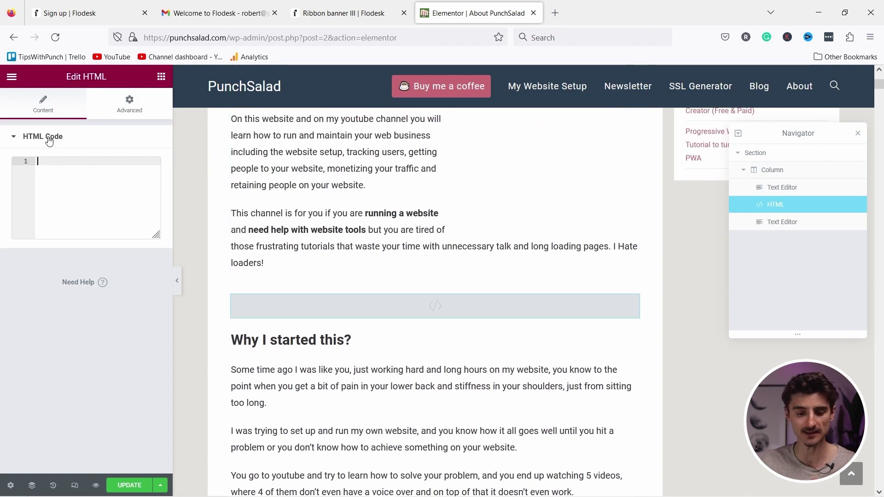
click(60, 164)
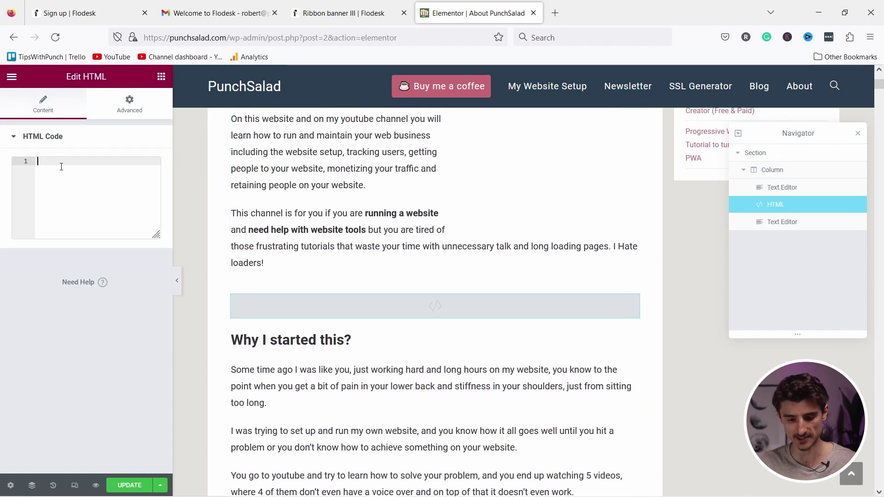
key(ctrl+v)
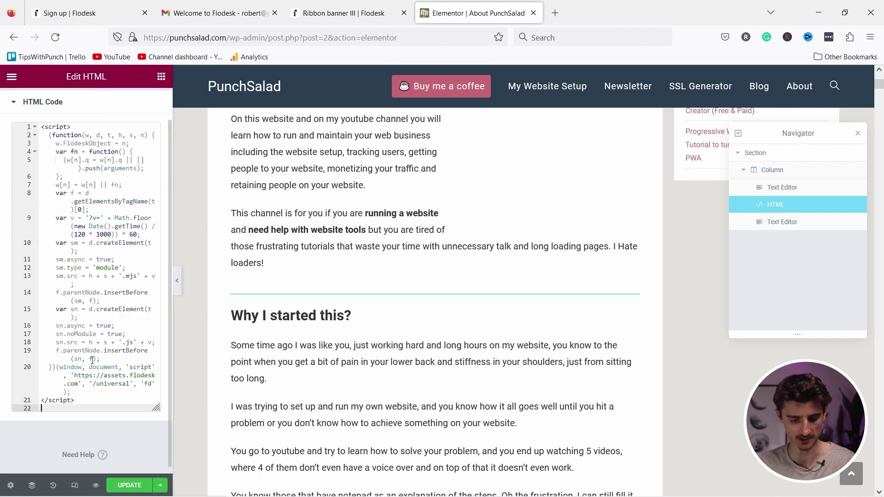
Paste Flodesk's inline form code below the header code and preview the page.
click(344, 13)
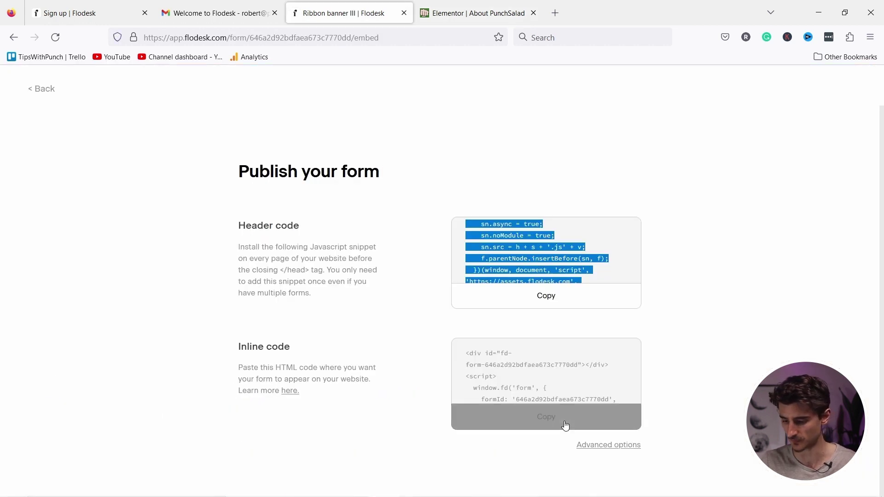
click(547, 425)
click(527, 422)
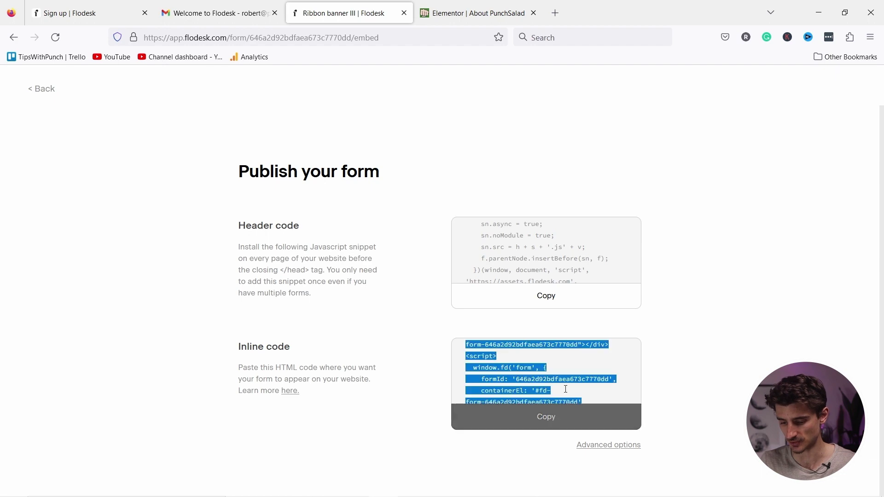
click(455, 21)
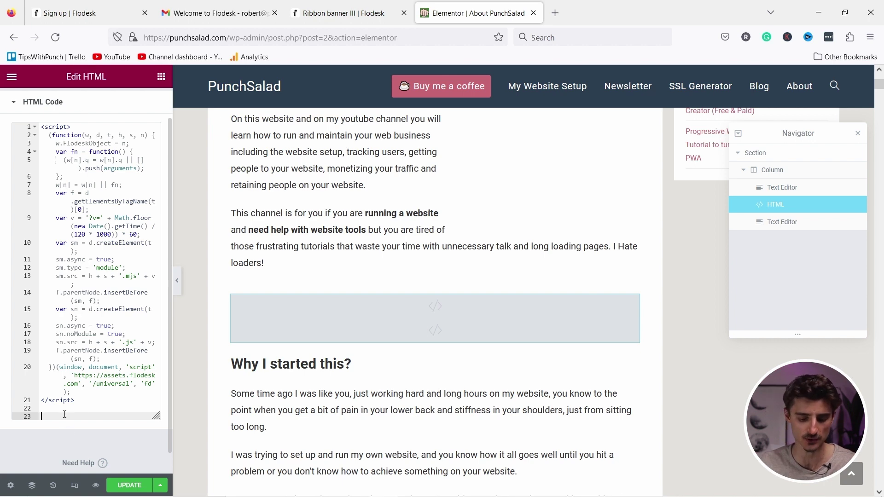
key(ctrl+v)
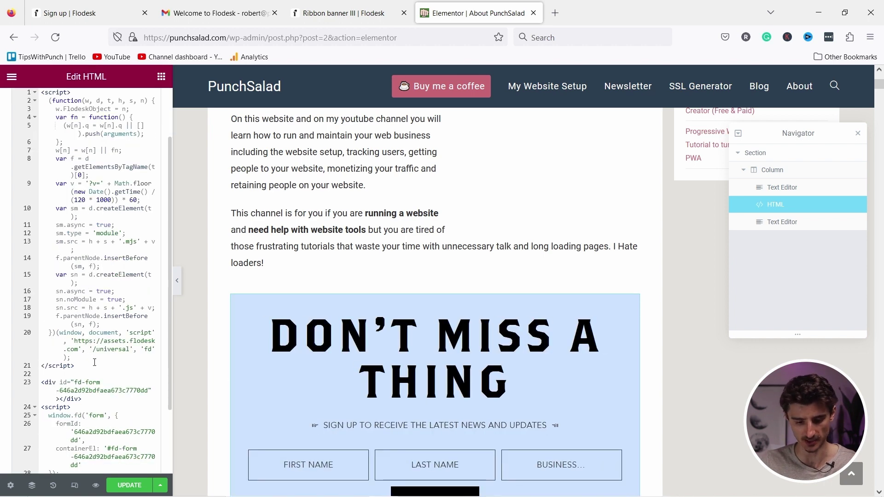
scroll(437, 341, down, 2)
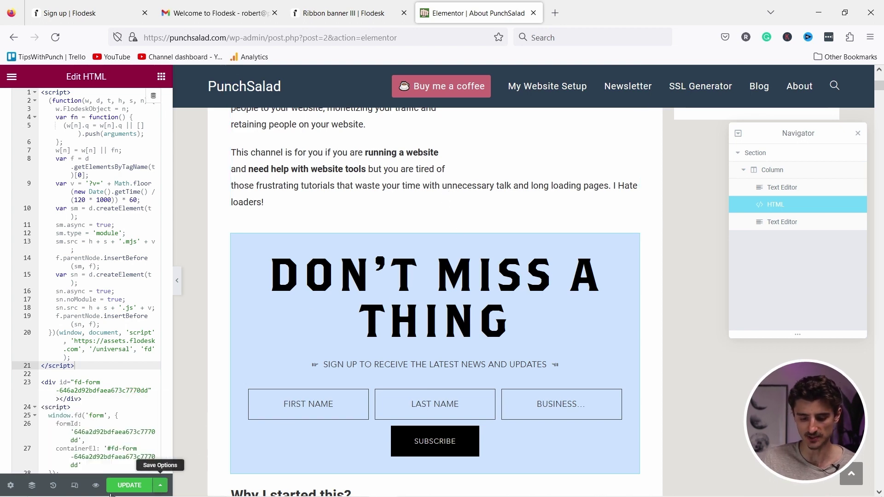
click(96, 486)
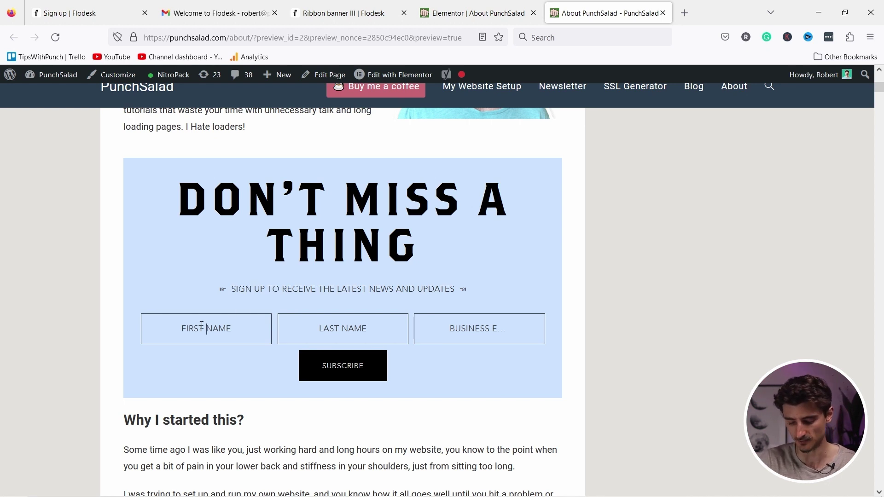
Submit a test signup with a first name and business e-mail on the previewed form.
text(Robert)
key(Tab)
key(Tab)
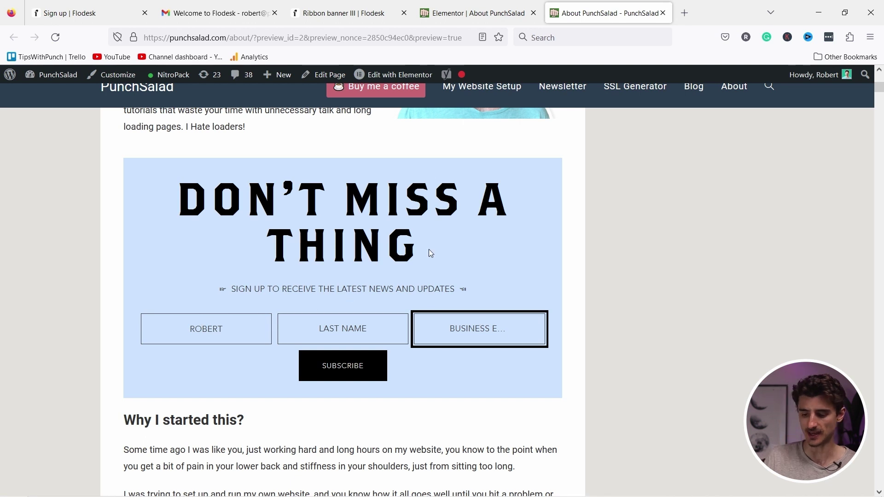
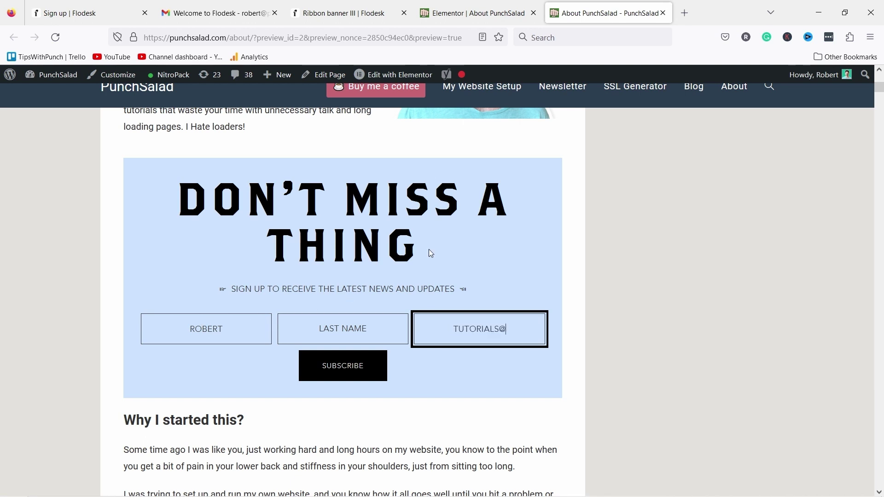
click(349, 367)
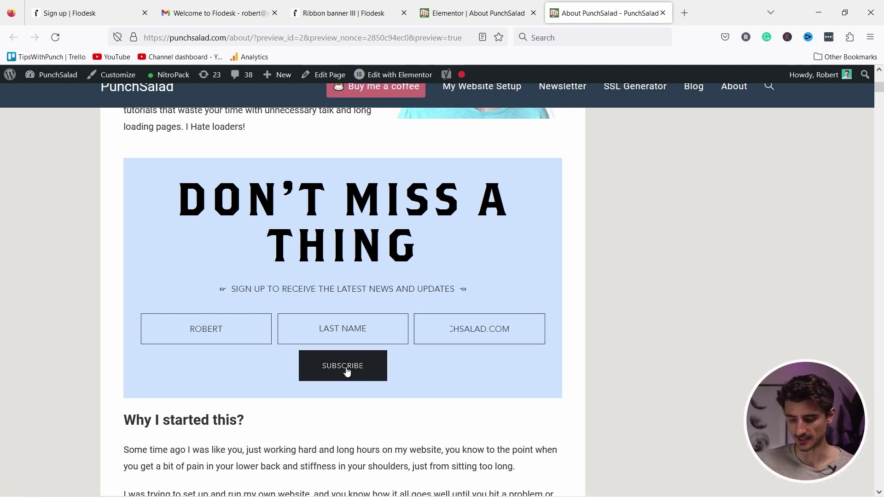
drag(261, 320, 433, 323)
Check Flodesk's Audience list for the new subscriber tagged About me form.
click(462, 325)
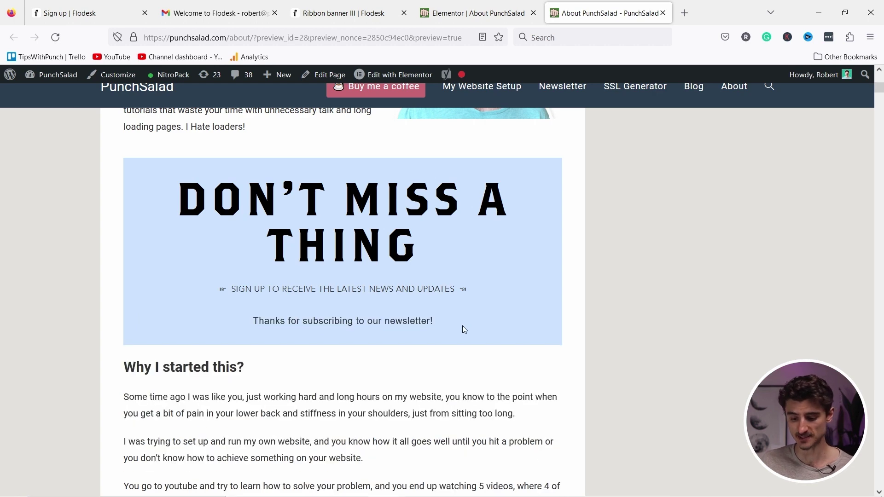
key(ctrl+Page_Up)
key(ctrl+Page_Up)
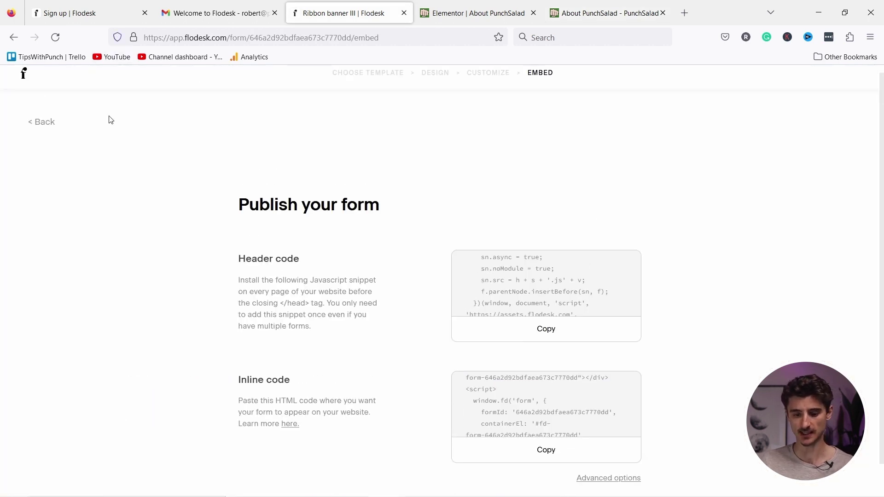
click(24, 85)
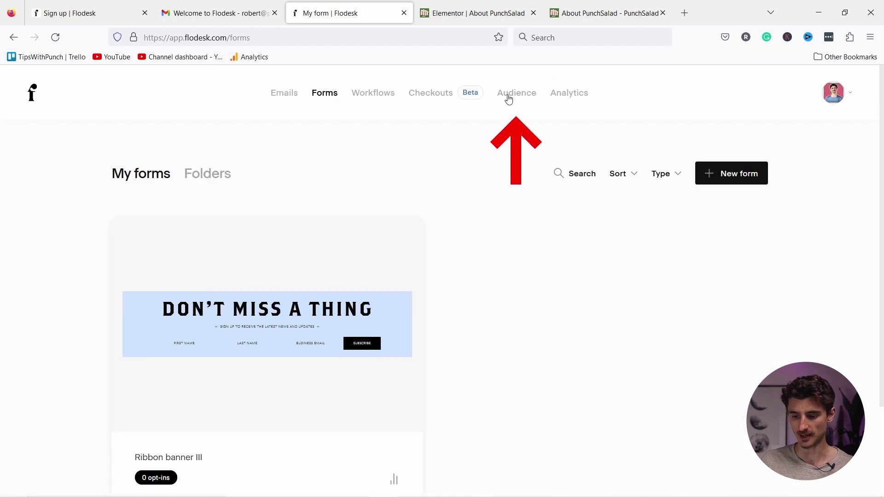
click(506, 96)
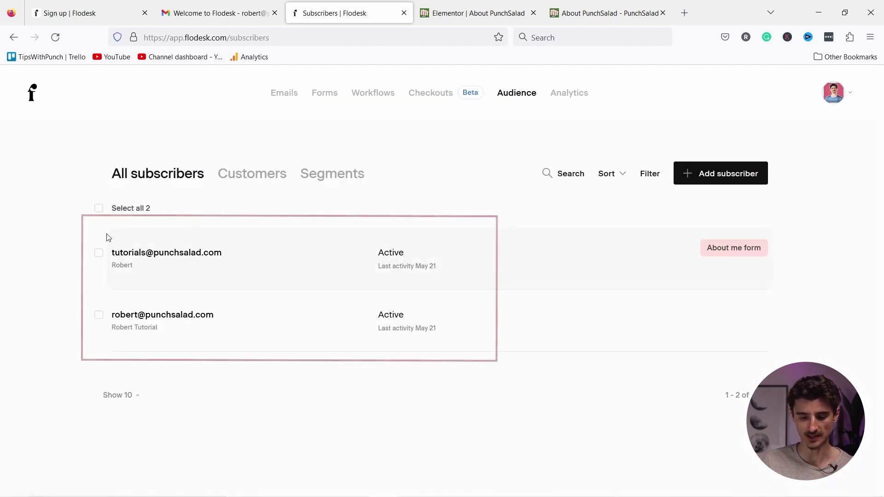